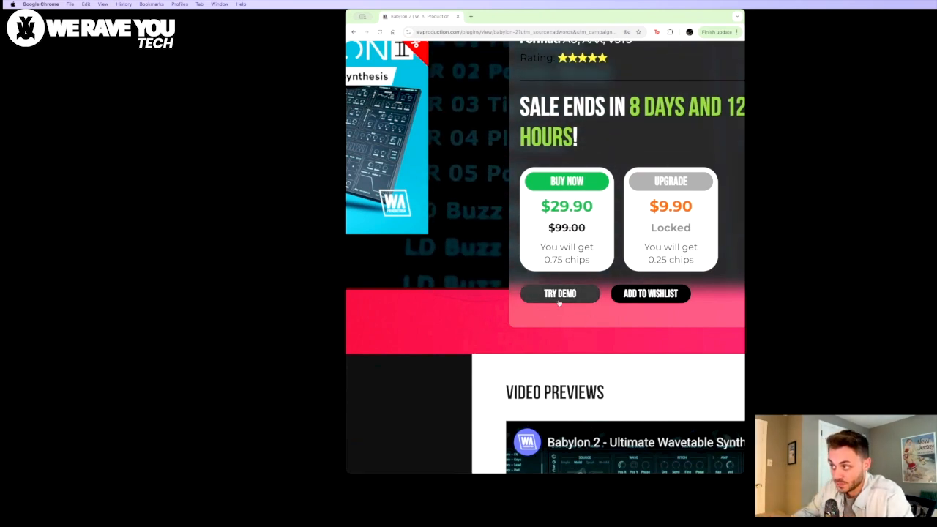
Step: Read through the Babylon 2 product page, covering the description, feature list and preset compatibility note
{"action": "scroll", "coordinate": [513, 255], "scroll_direction": "down", "scroll_amount": 5}
{"action": "scroll", "coordinate": [513, 256], "scroll_direction": "down", "scroll_amount": 2}
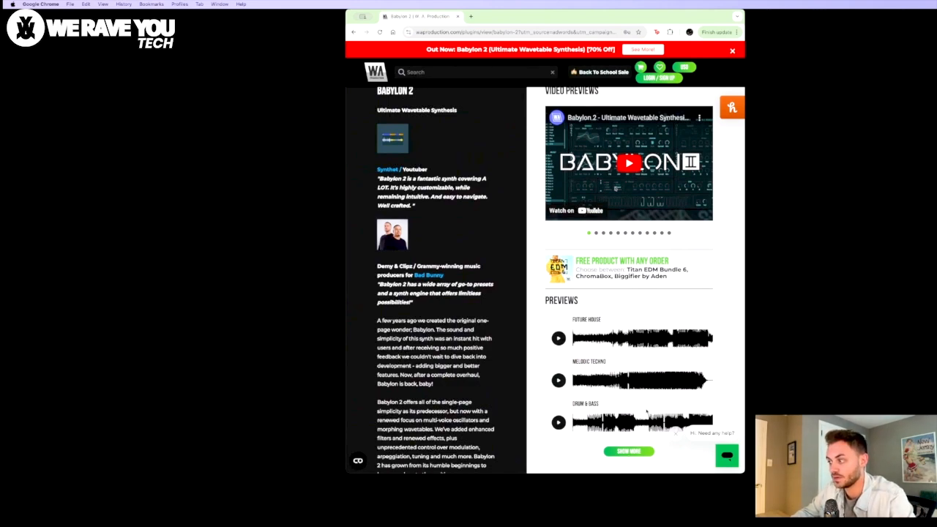
{"action": "scroll", "coordinate": [646, 412], "scroll_direction": "down", "scroll_amount": 10}
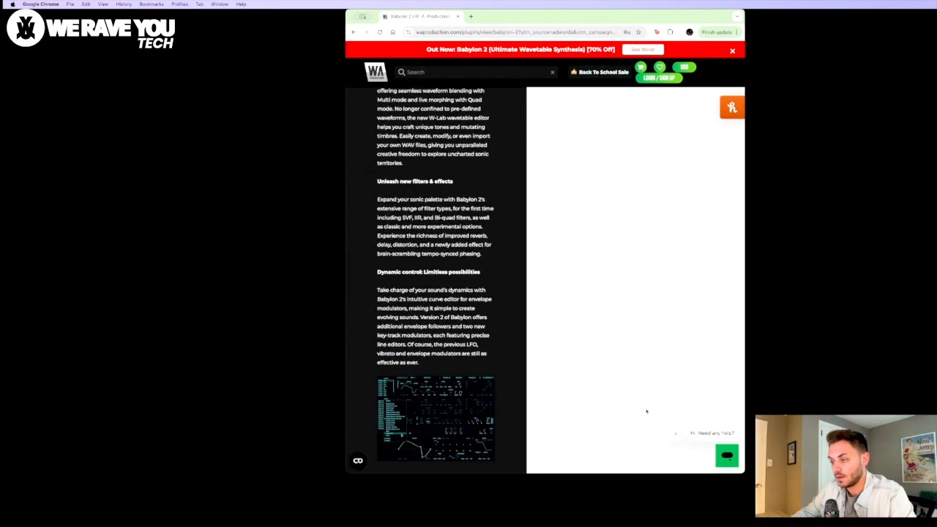
{"action": "scroll", "coordinate": [646, 412], "scroll_direction": "down", "scroll_amount": 10}
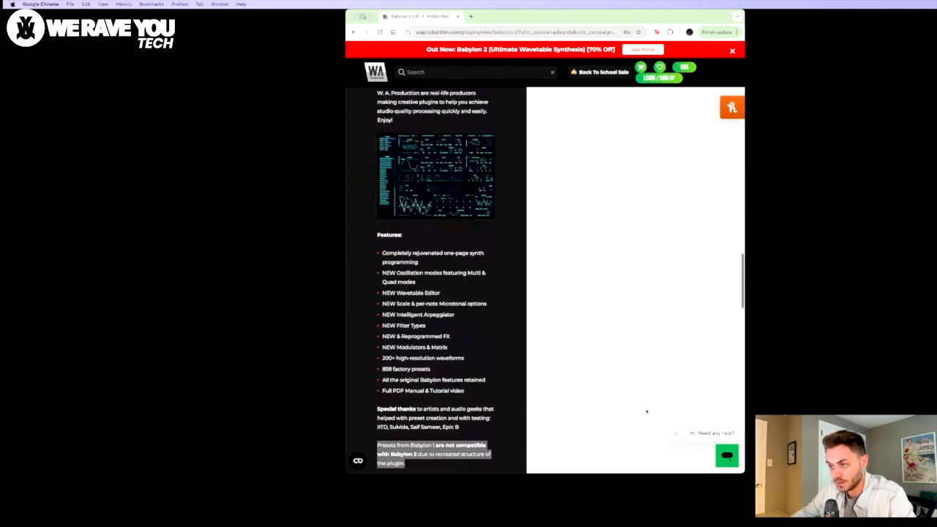
{"action": "scroll", "coordinate": [391, 254], "scroll_direction": "up", "scroll_amount": 5}
{"action": "scroll", "coordinate": [391, 255], "scroll_direction": "left", "scroll_amount": 1}
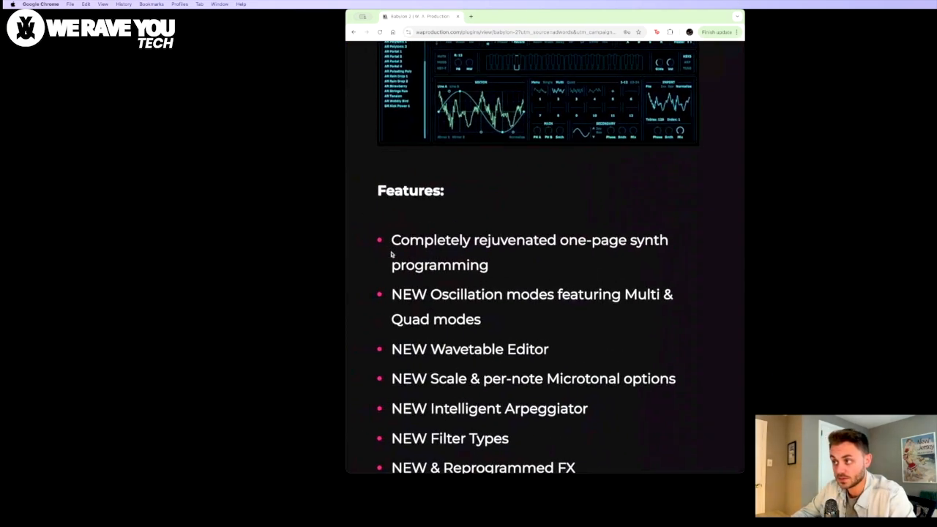
{"action": "scroll", "coordinate": [392, 255], "scroll_direction": "down", "scroll_amount": 1}
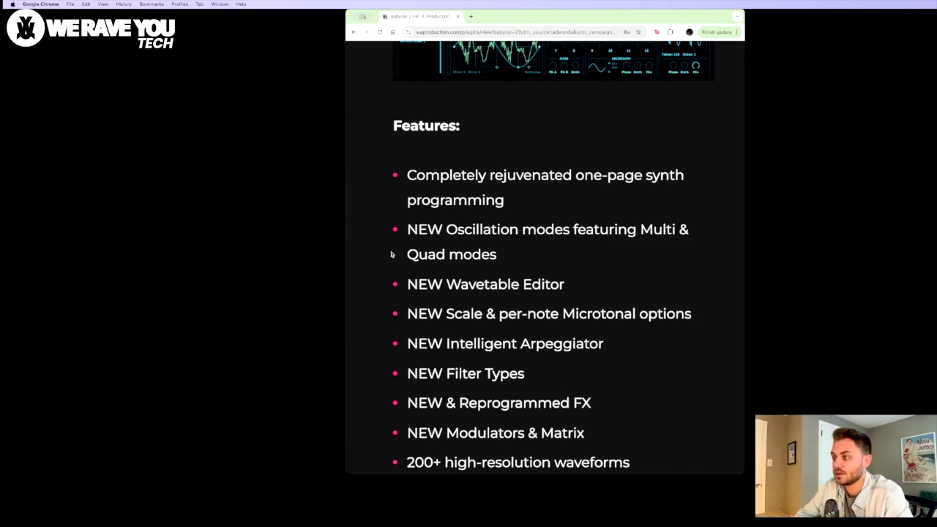
{"action": "scroll", "coordinate": [623, 329], "scroll_direction": "down", "scroll_amount": 4}
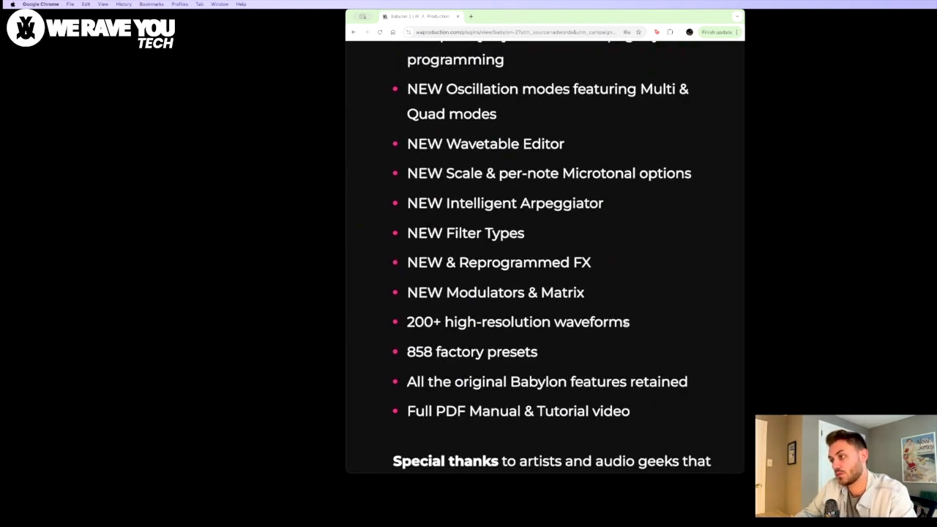
{"action": "scroll", "coordinate": [626, 322], "scroll_direction": "down", "scroll_amount": 2}
{"action": "scroll", "coordinate": [626, 326], "scroll_direction": "down", "scroll_amount": 1}
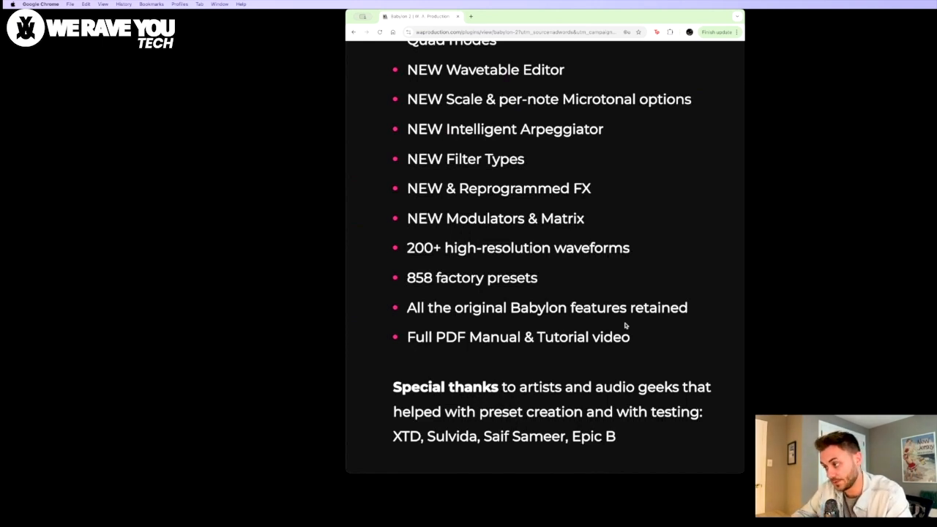
{"action": "scroll", "coordinate": [626, 326], "scroll_direction": "down", "scroll_amount": 5}
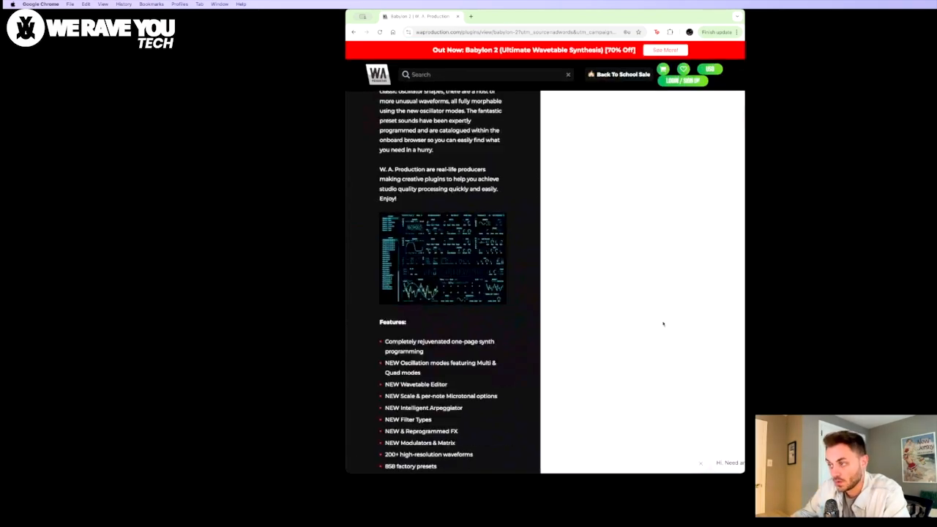
{"action": "scroll", "coordinate": [665, 324], "scroll_direction": "up", "scroll_amount": 20}
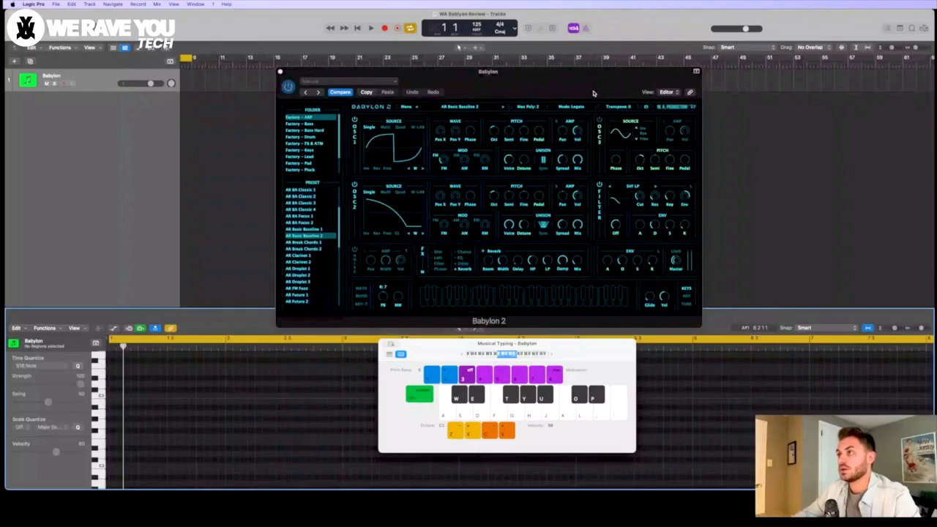
Step: Reposition the Babylon plugin window and list the presets of the Factory – Bass Hard folder
{"action": "left_click_drag", "start_coordinate": [594, 93], "coordinate": [575, 92]}
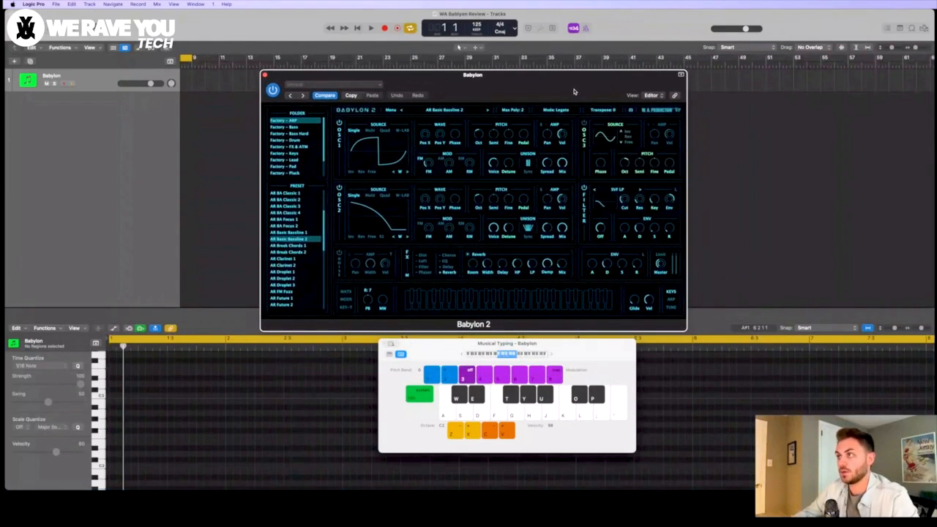
{"action": "scroll", "coordinate": [306, 158], "scroll_direction": "down", "scroll_amount": 2}
{"action": "scroll", "coordinate": [302, 151], "scroll_direction": "up", "scroll_amount": 2}
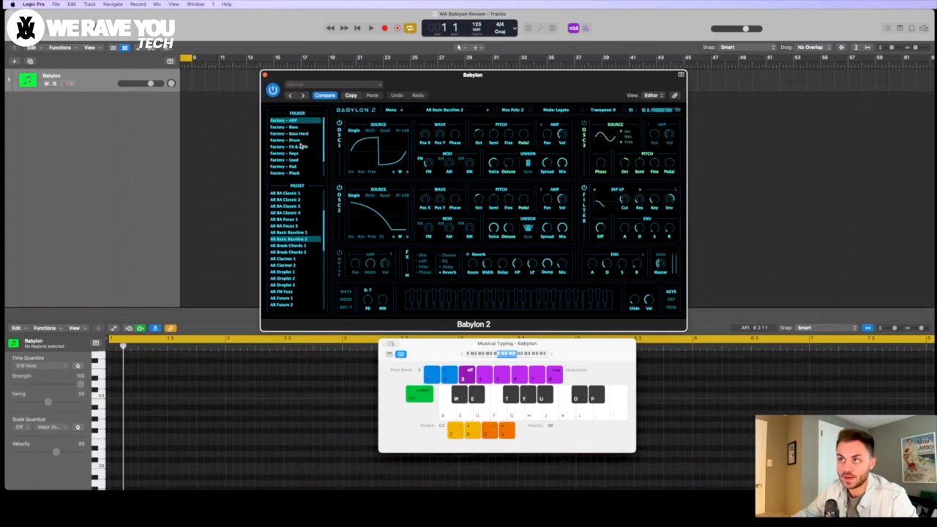
{"action": "left_click", "coordinate": [300, 134]}
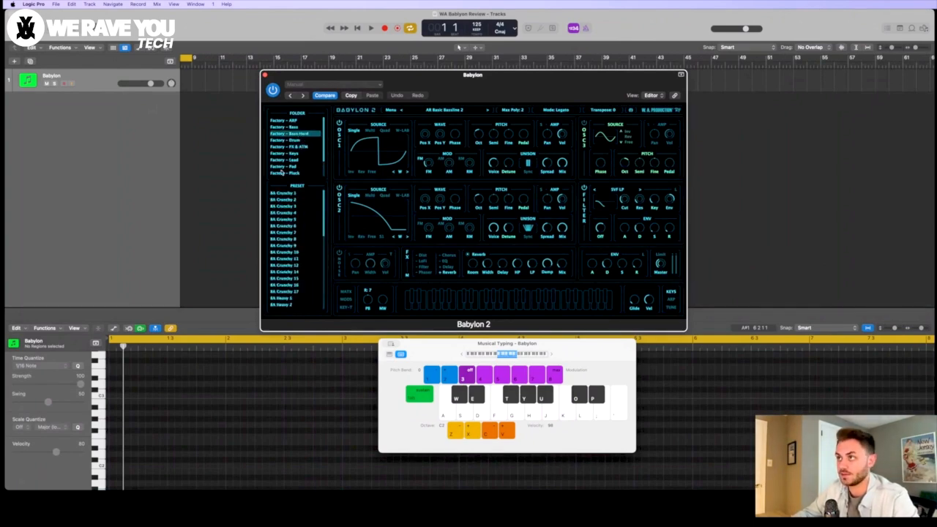
Step: Switch the Babylon 2 interface to the Light theme and set its theme colour to Green
{"action": "left_click", "coordinate": [391, 109]}
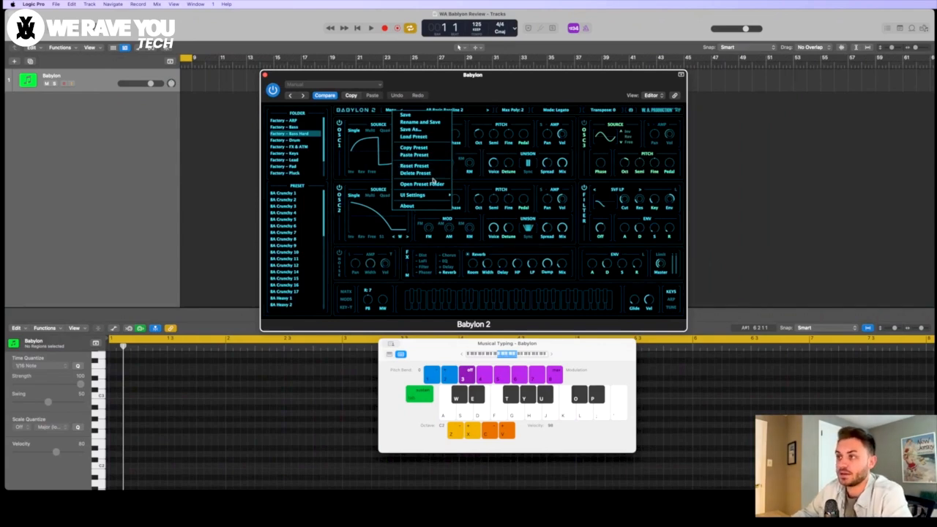
{"action": "mouse_move", "coordinate": [429, 195]}
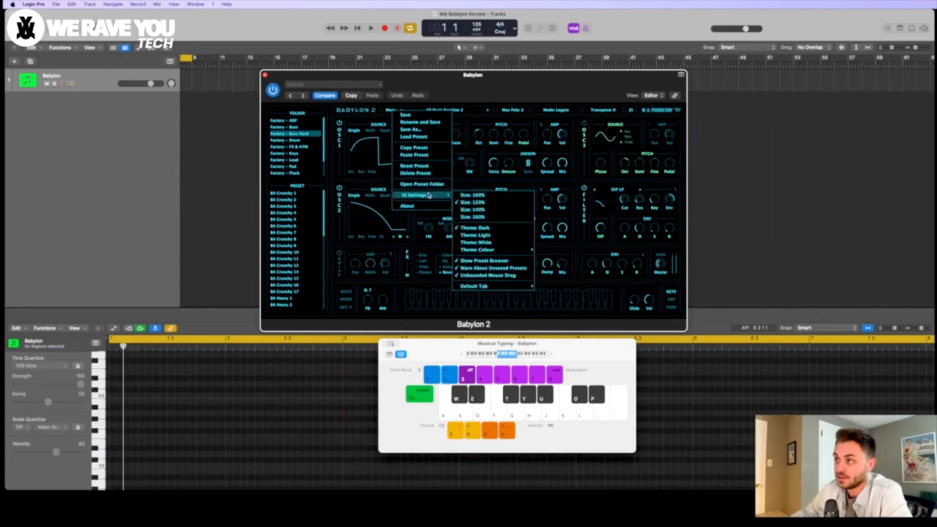
{"action": "left_click", "coordinate": [495, 234]}
{"action": "left_click", "coordinate": [394, 111]}
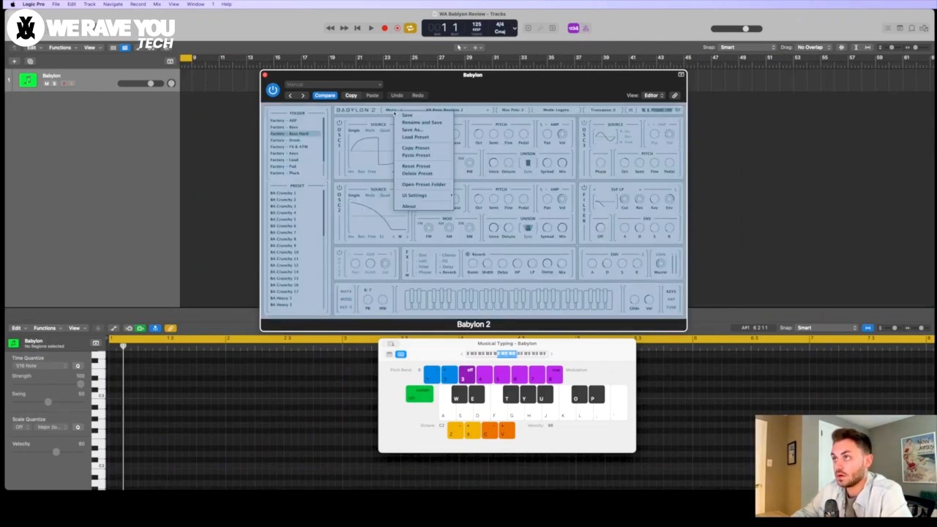
{"action": "mouse_move", "coordinate": [430, 194]}
{"action": "mouse_move", "coordinate": [505, 251]}
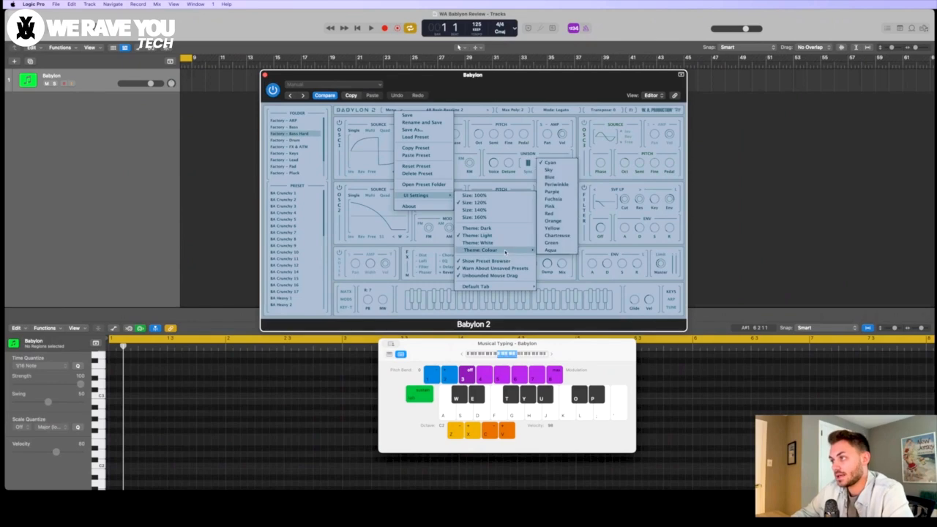
{"action": "left_click", "coordinate": [557, 243]}
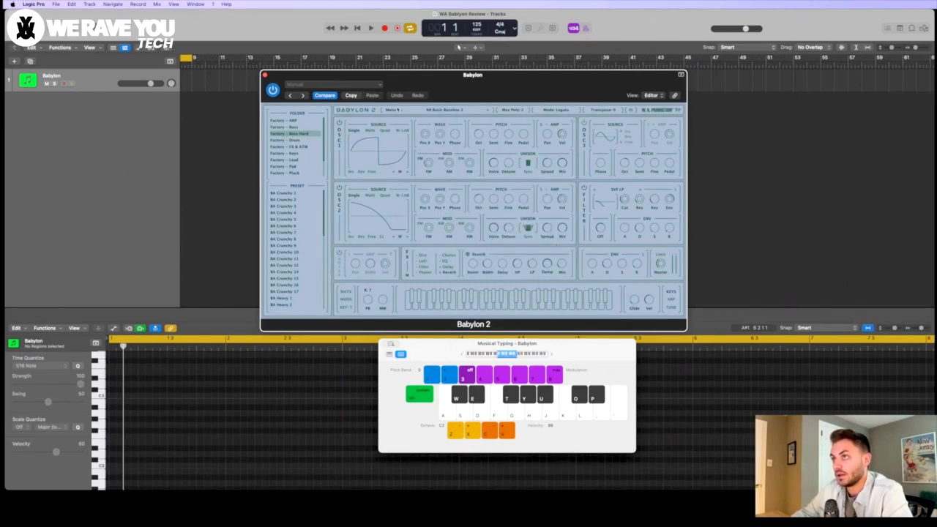
Step: Change the Babylon 2 interface theme to White in the UI settings
{"action": "left_click", "coordinate": [393, 111]}
{"action": "mouse_move", "coordinate": [431, 193]}
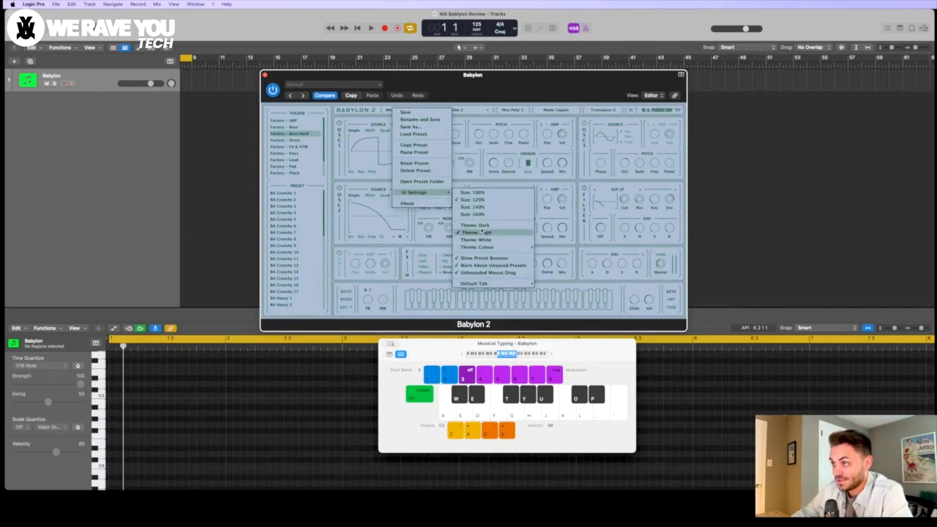
{"action": "mouse_move", "coordinate": [487, 250]}
{"action": "left_click", "coordinate": [554, 332]}
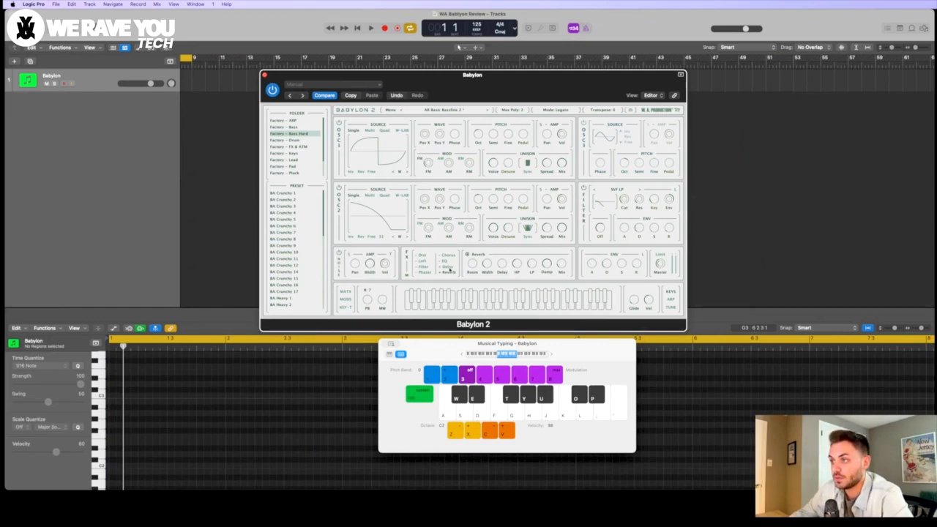
Step: Show the EQ and LoFi effect settings, and reorder the FX chain so LoFi sits after Filter
{"action": "left_click", "coordinate": [445, 261]}
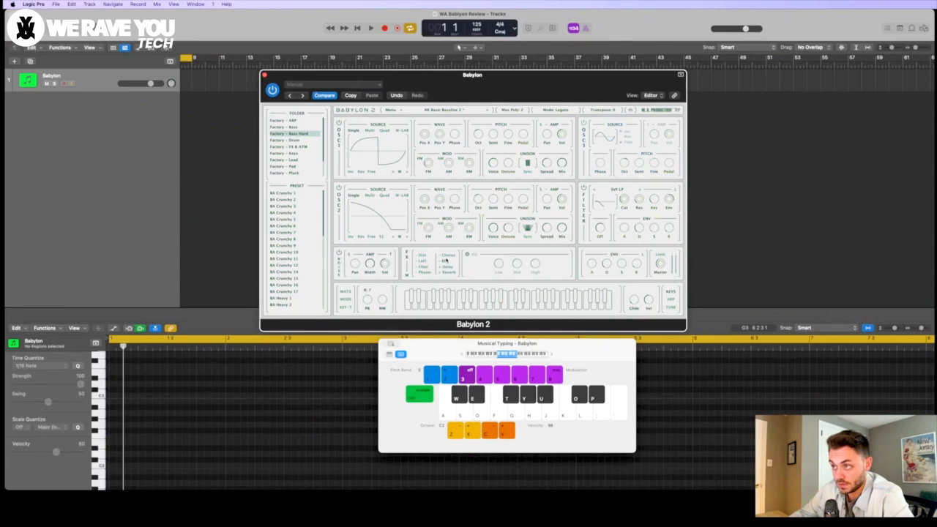
{"action": "left_click", "coordinate": [422, 261]}
{"action": "left_click_drag", "start_coordinate": [424, 263], "coordinate": [424, 265]}
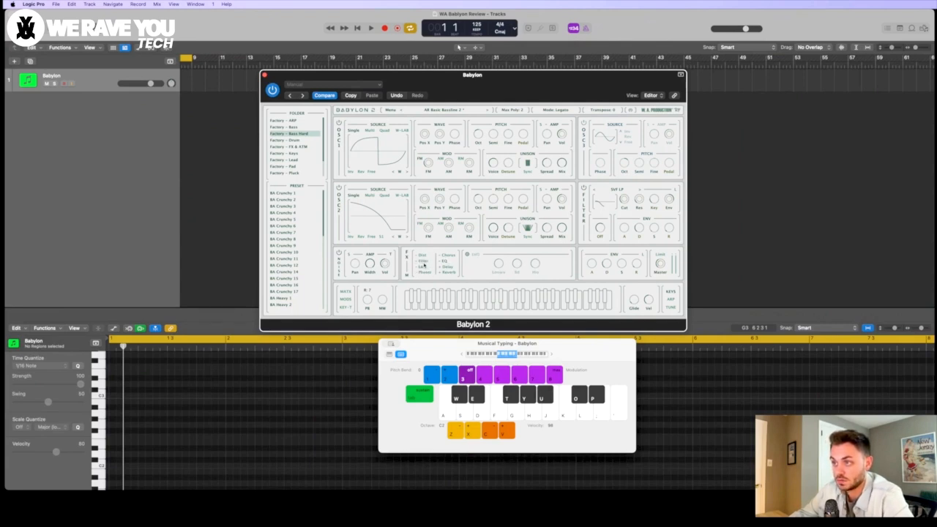
Step: View the synth's modulation matrix, modulators, keyboard, arpeggiator and tuning sections in turn
{"action": "left_click", "coordinate": [347, 291]}
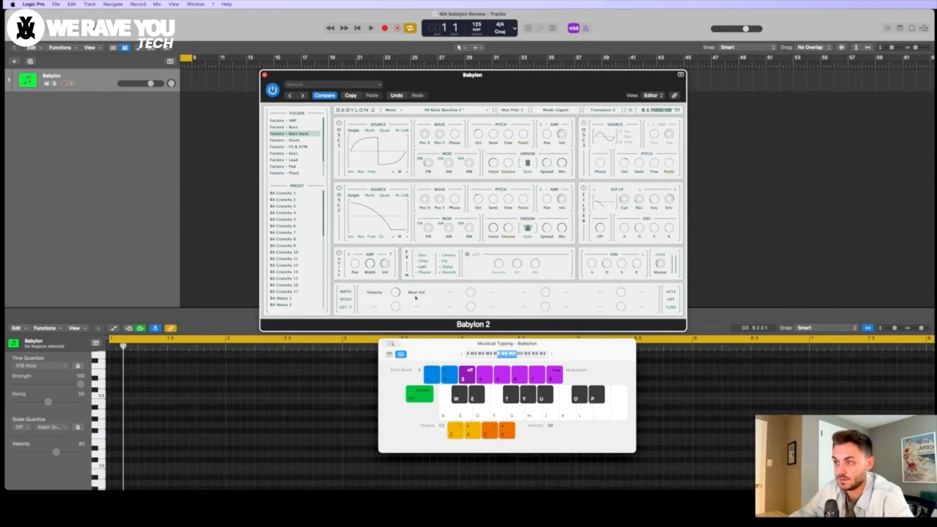
{"action": "left_click", "coordinate": [346, 299]}
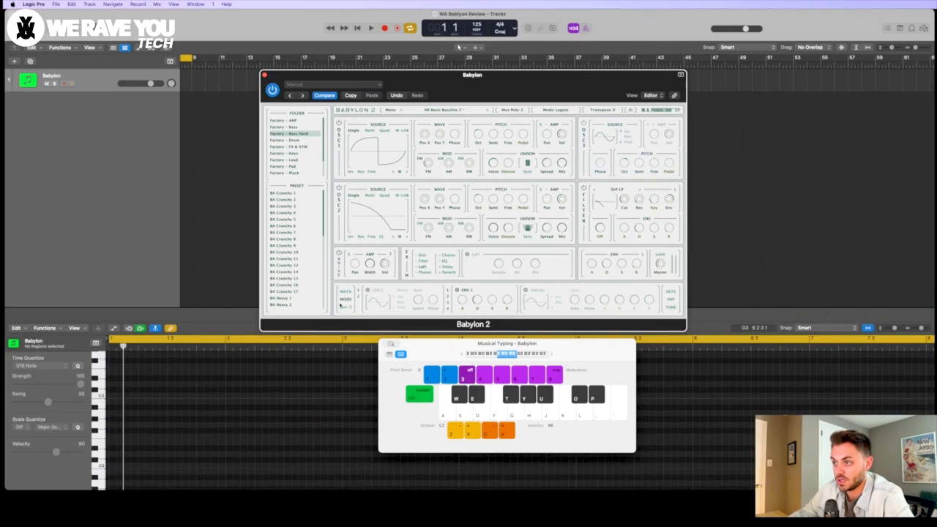
{"action": "left_click", "coordinate": [674, 292]}
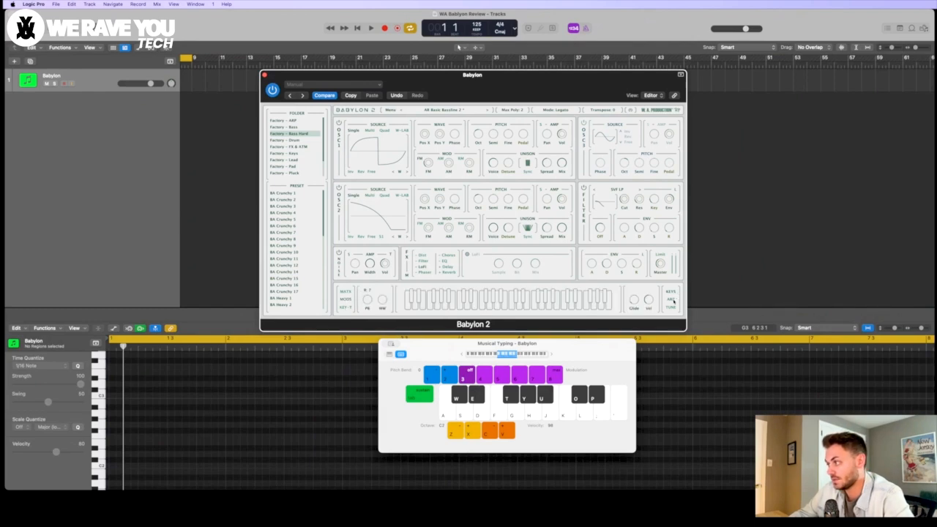
{"action": "left_click", "coordinate": [672, 299]}
{"action": "left_click", "coordinate": [673, 307]}
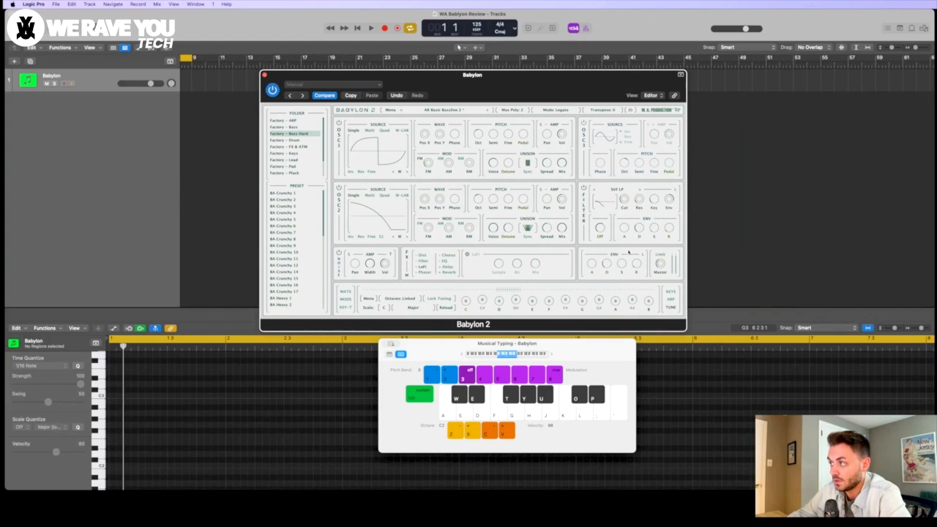
Step: Nudge the plugin window upward and set the synth's maximum polyphony to 64 voices
{"action": "left_click_drag", "start_coordinate": [512, 97], "coordinate": [513, 94]}
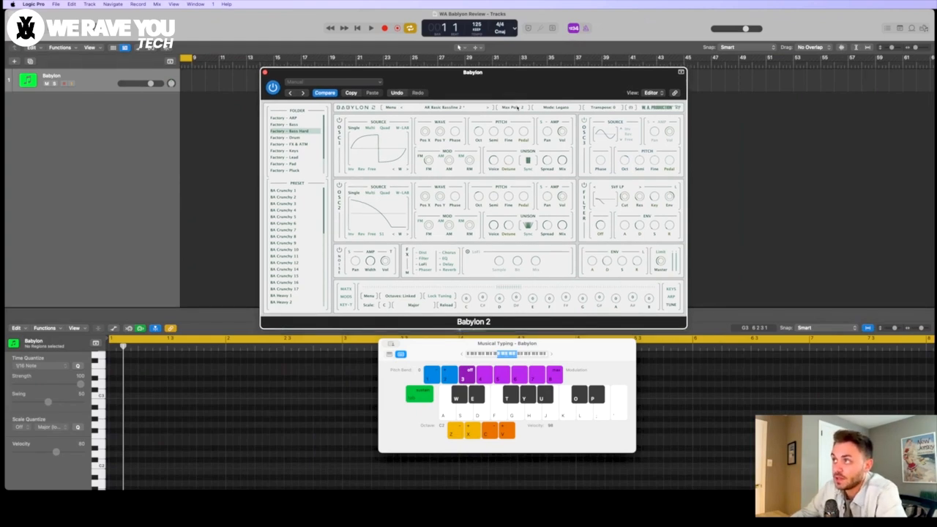
{"action": "left_click", "coordinate": [517, 108]}
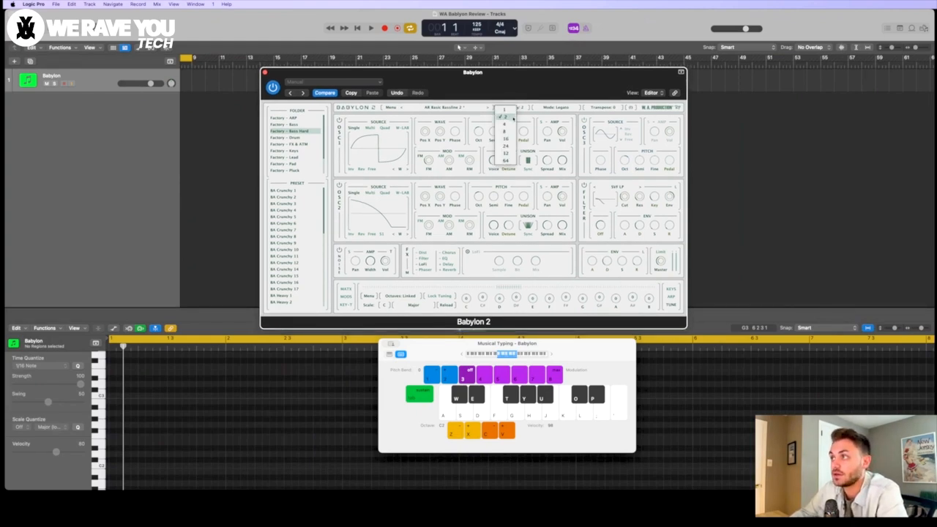
{"action": "left_click", "coordinate": [505, 160]}
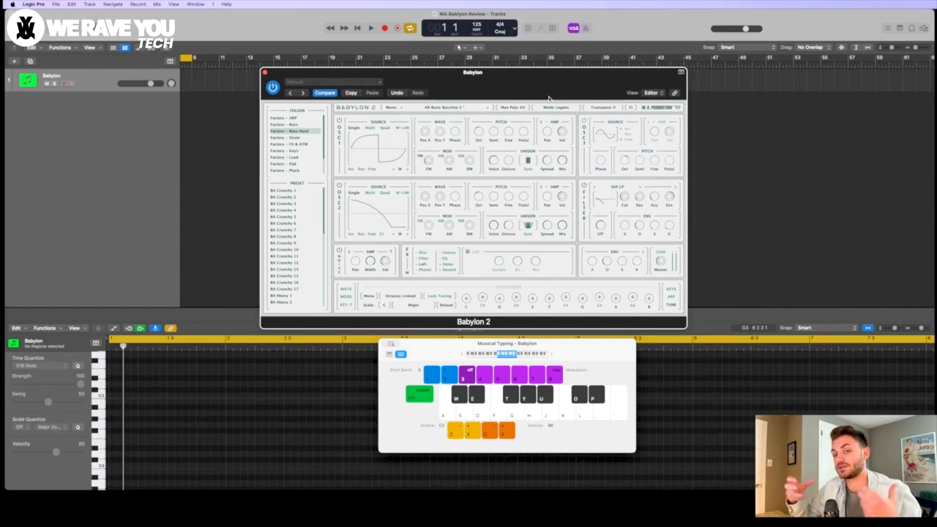
Step: Look at the available voice mode options and transpose values without changing either setting
{"action": "left_click", "coordinate": [557, 107]}
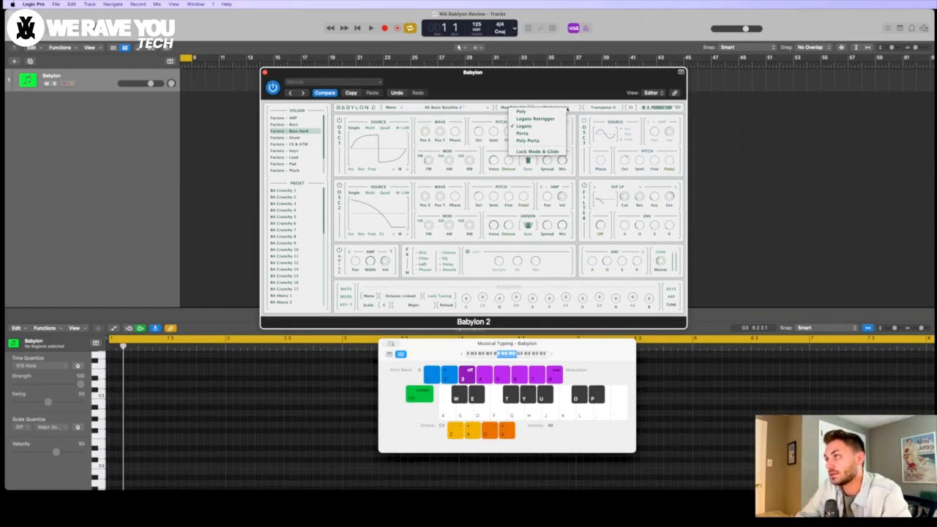
{"action": "left_click", "coordinate": [610, 107]}
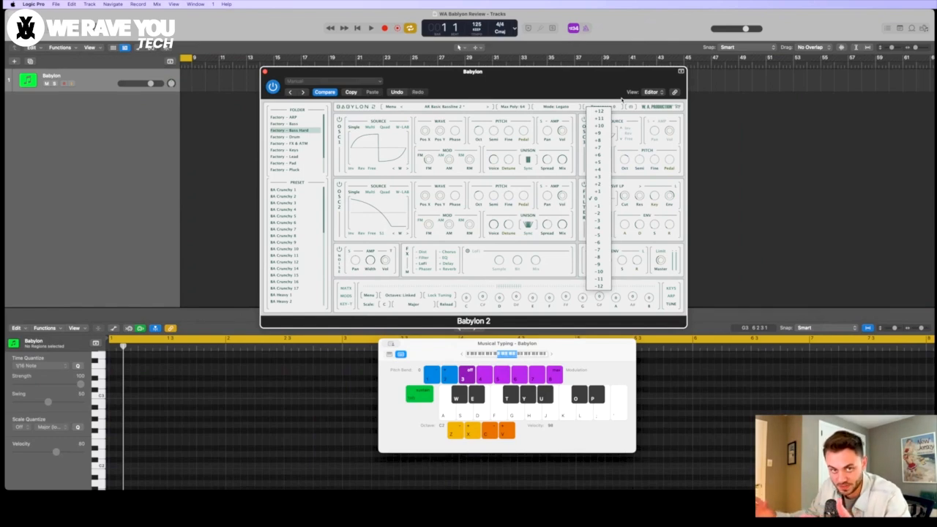
{"action": "left_click", "coordinate": [621, 100]}
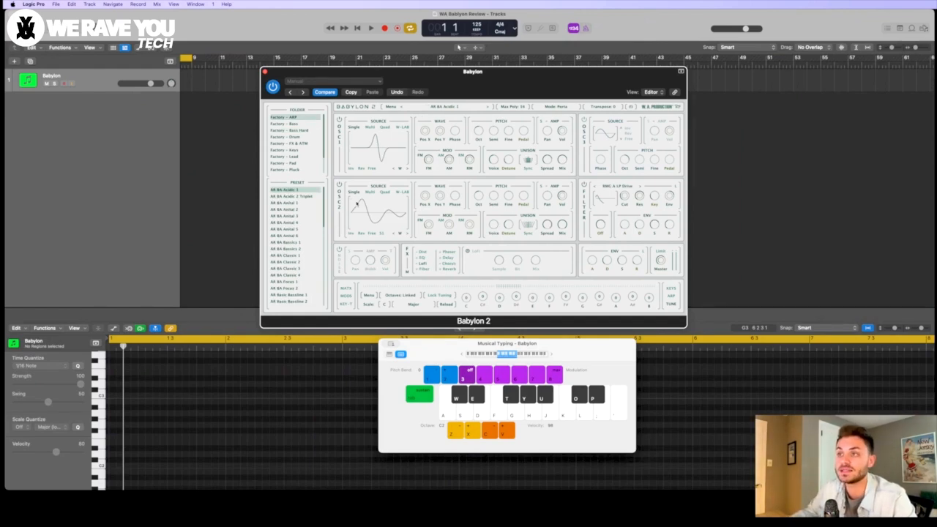
Step: Play a test note with the AR BA Acidic 1 preset and lower the Musical Typing octave to C1
{"action": "key", "text": "f"}
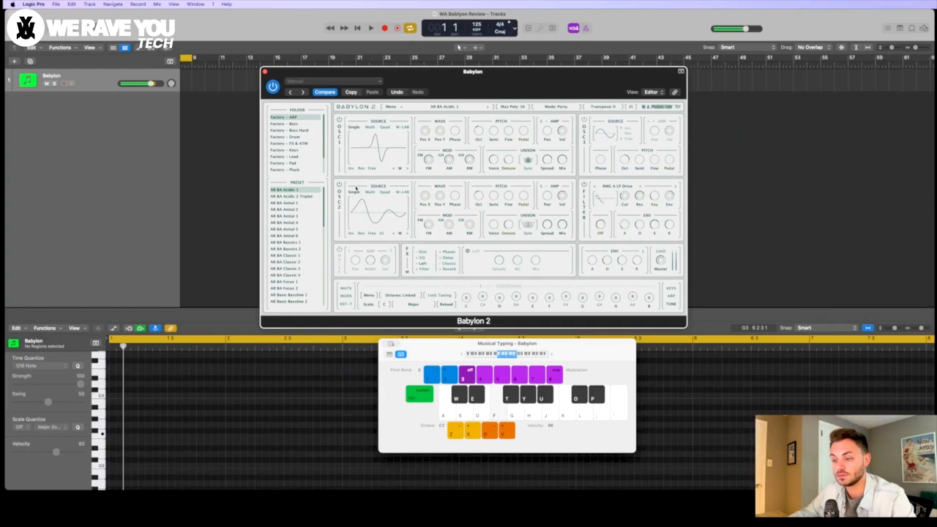
{"action": "key", "text": "z"}
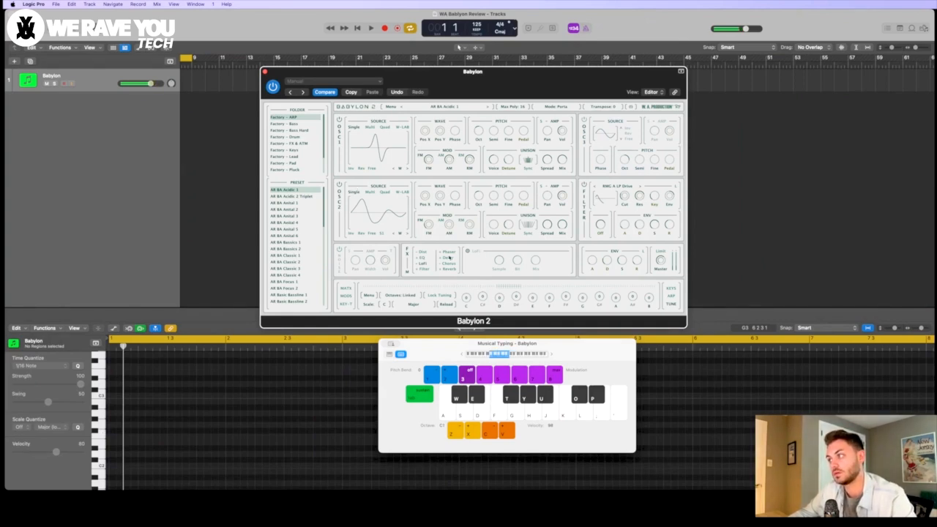
Step: Audition several presets from the Factory – ARP folder, including AR BA Classic 2, ending with AR Portal 1 loaded
{"action": "left_click", "coordinate": [298, 230]}
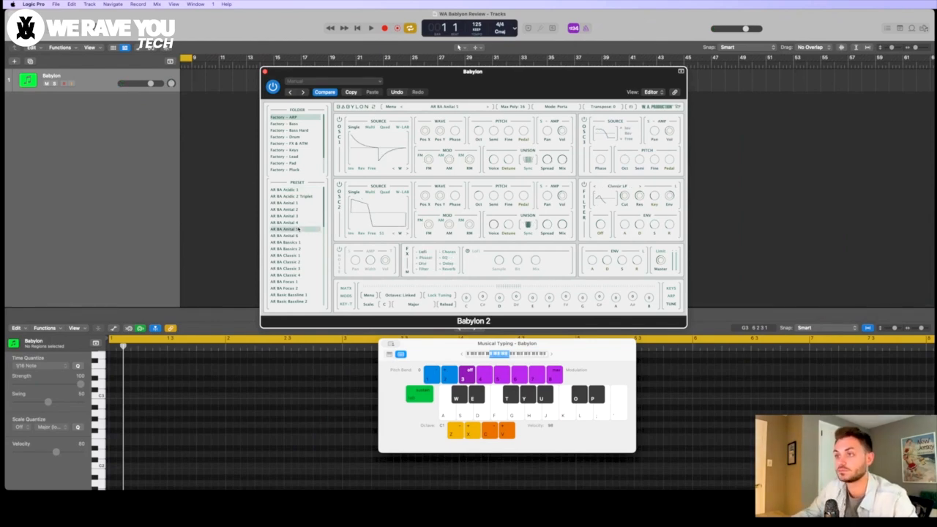
{"action": "left_click", "coordinate": [298, 262]}
{"action": "scroll", "coordinate": [299, 264], "scroll_direction": "down", "scroll_amount": 3}
{"action": "left_click", "coordinate": [307, 222]}
{"action": "scroll", "coordinate": [310, 224], "scroll_direction": "down", "scroll_amount": 2}
{"action": "scroll", "coordinate": [306, 256], "scroll_direction": "down", "scroll_amount": 3}
{"action": "left_click", "coordinate": [307, 261]}
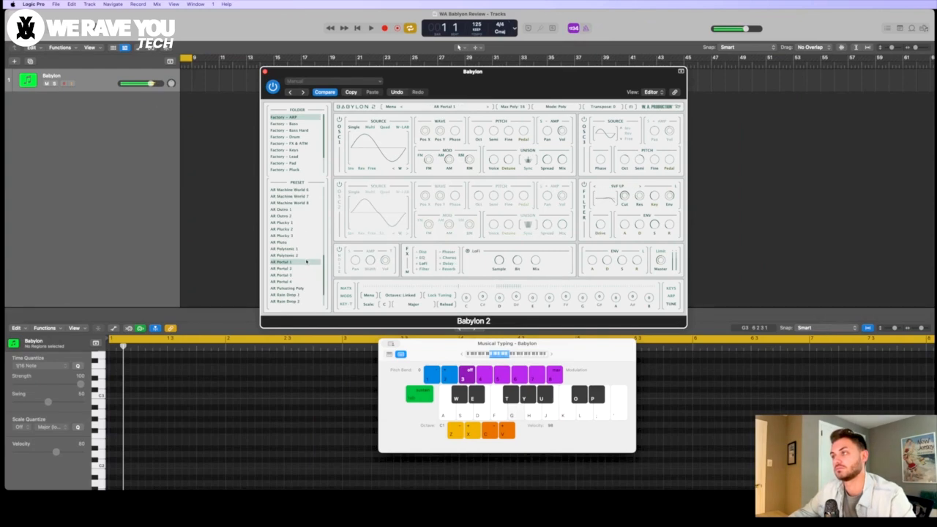
Step: Audition the AR Strawberry preset, plus BA Broken Sine Sub 1, 2 and 3 from the Factory – Bass folder
{"action": "scroll", "coordinate": [306, 274], "scroll_direction": "down", "scroll_amount": 2}
{"action": "left_click", "coordinate": [306, 274]}
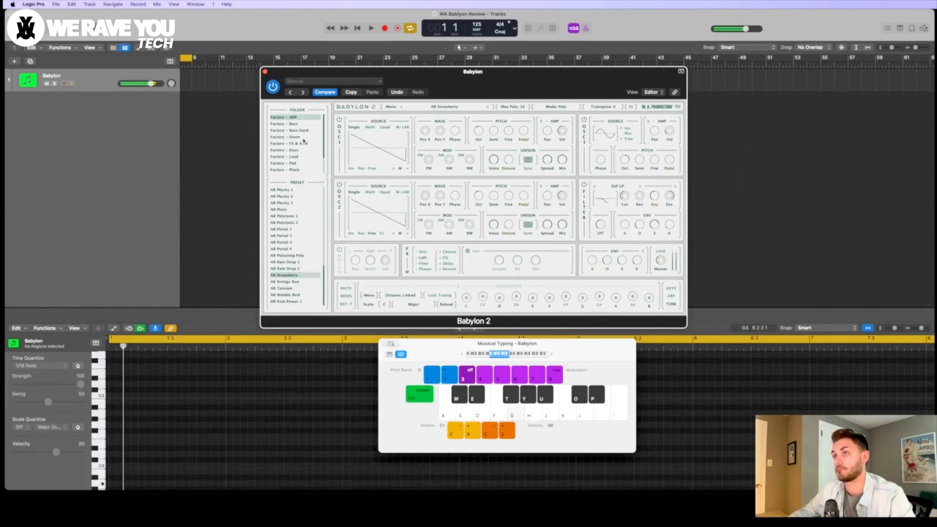
{"action": "left_click", "coordinate": [303, 124]}
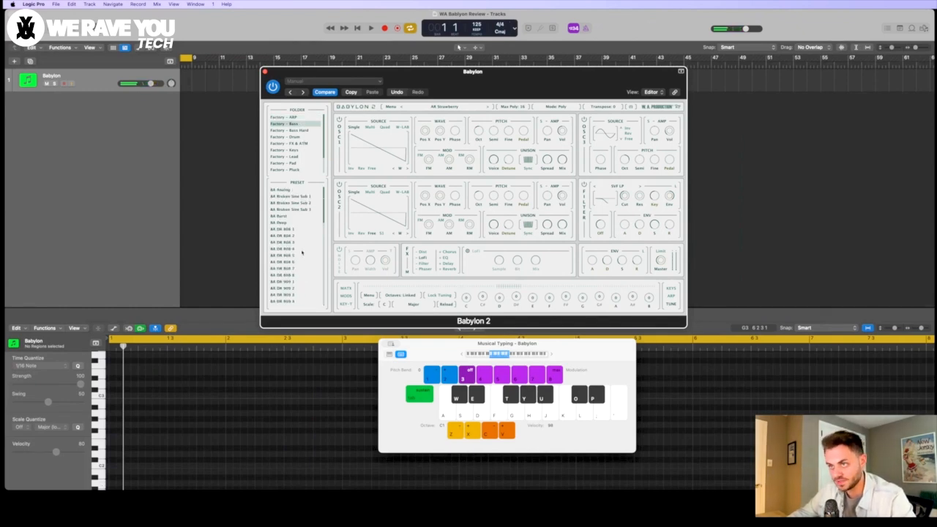
{"action": "left_click", "coordinate": [305, 196]}
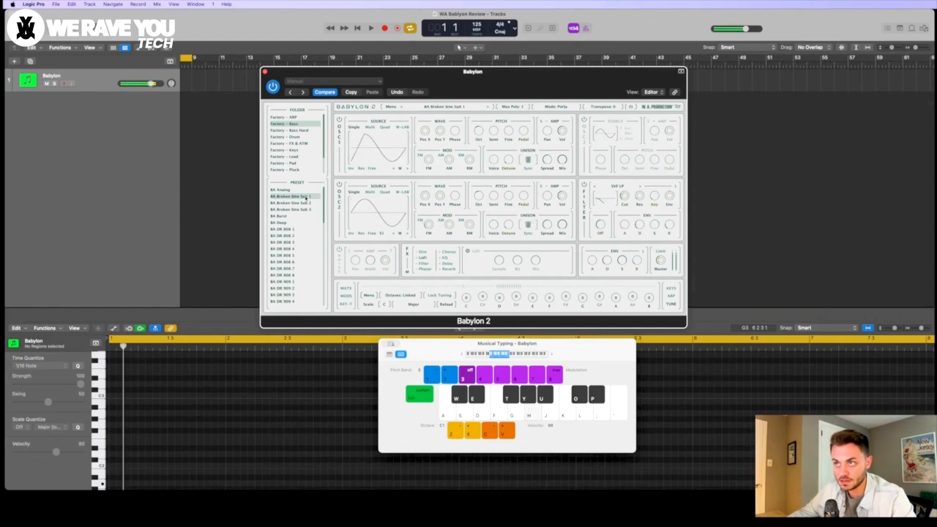
{"action": "left_click", "coordinate": [303, 202]}
{"action": "left_click", "coordinate": [300, 209]}
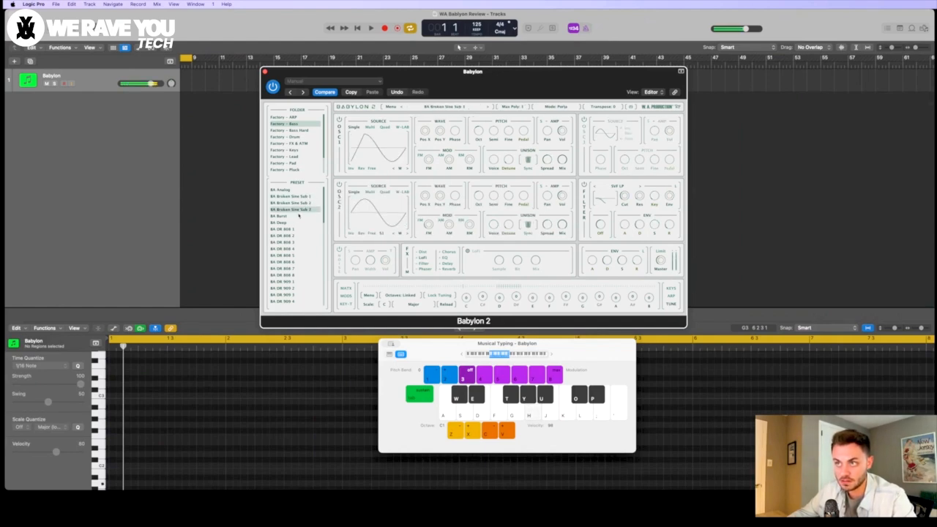
Step: Audition several BA DR 808 bass presets with test notes, starting from BA DR 808 1 and ending on BA DR 808 4
{"action": "left_click", "coordinate": [291, 229]}
{"action": "key", "text": "h"}
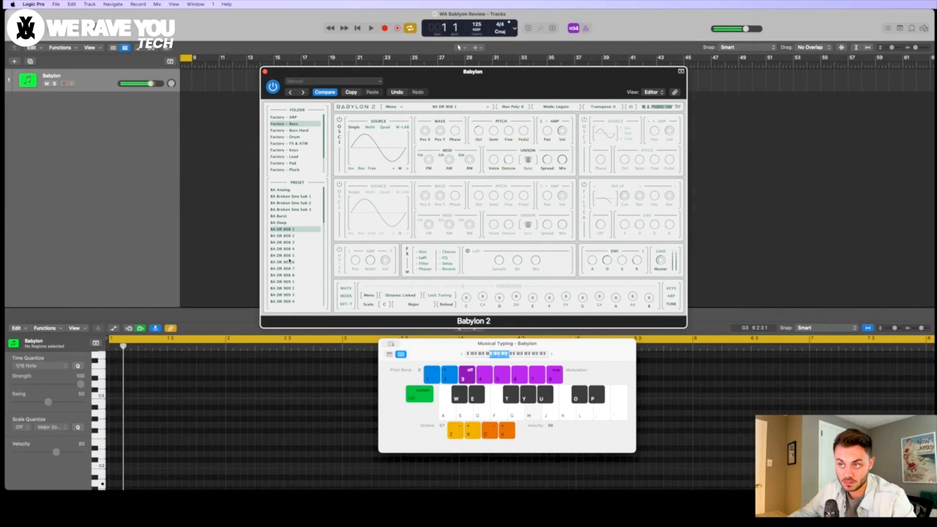
{"action": "left_click", "coordinate": [292, 255]}
{"action": "scroll", "coordinate": [292, 255], "scroll_direction": "down", "scroll_amount": 1}
{"action": "left_click", "coordinate": [294, 243]}
{"action": "key", "text": "h"}
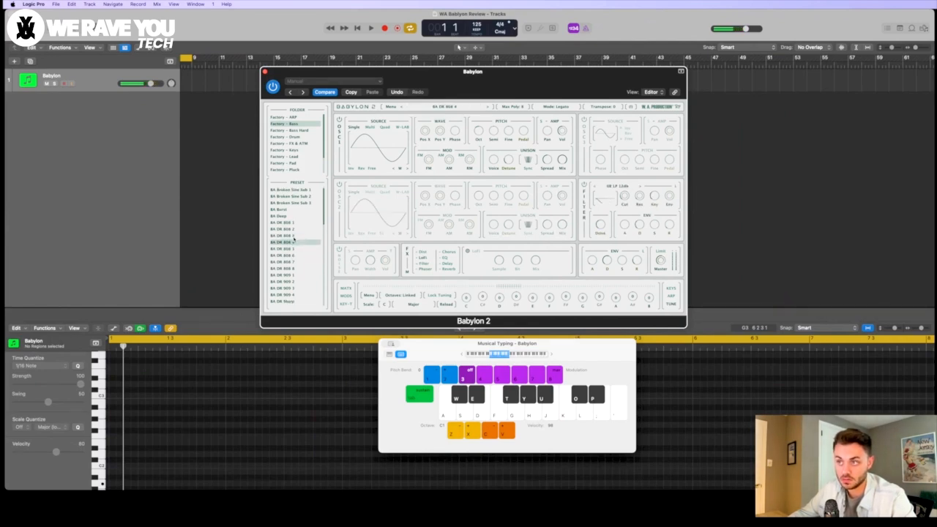
Step: Audition more bass presets further down the list, and continue to FX Up the Laser 1 in the Factory – FX & ATM folder
{"action": "scroll", "coordinate": [292, 243], "scroll_direction": "down", "scroll_amount": 5}
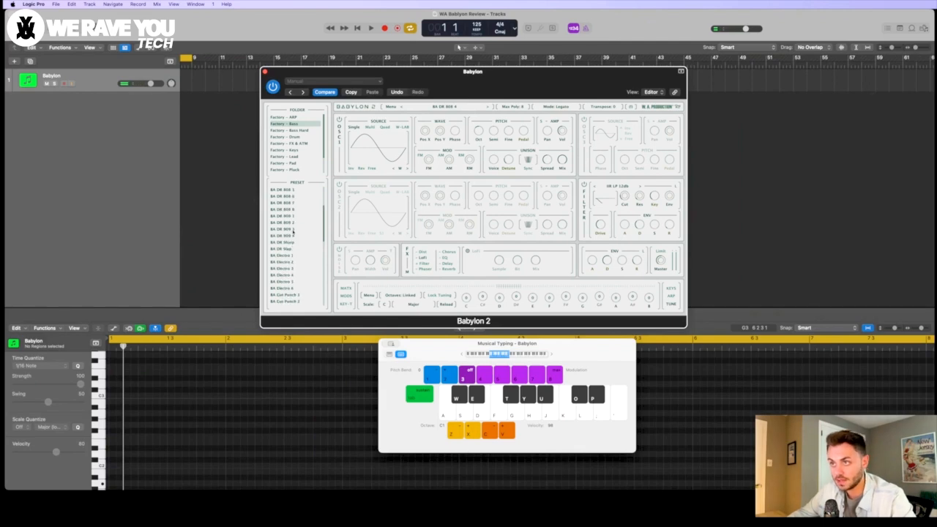
{"action": "left_click", "coordinate": [286, 211]}
{"action": "key", "text": "g"}
{"action": "scroll", "coordinate": [285, 213], "scroll_direction": "down", "scroll_amount": 8}
{"action": "key", "text": "d"}
{"action": "scroll", "coordinate": [286, 213], "scroll_direction": "down", "scroll_amount": 8}
{"action": "left_click", "coordinate": [291, 230]}
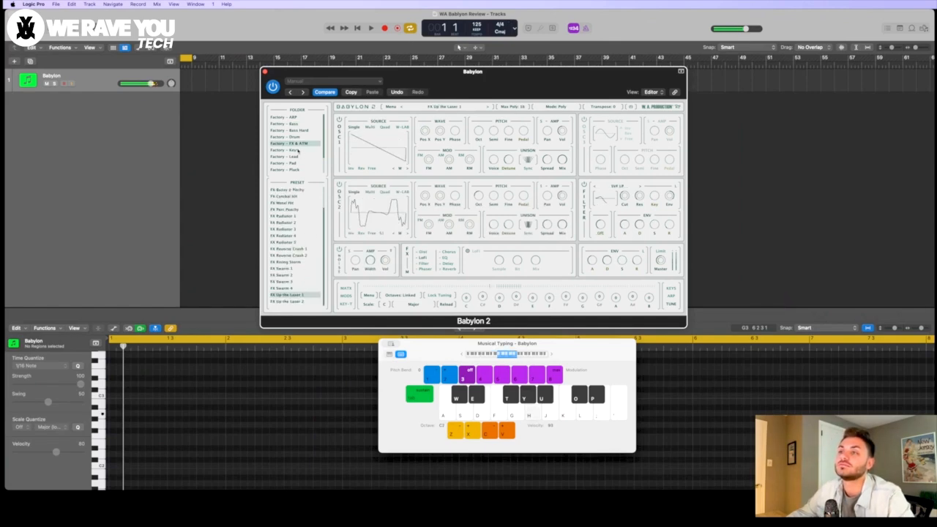
Step: Load KY Dreamscape 2 D from the Factory – Keys folder, raise the Musical Typing octave to C3 and play several notes
{"action": "left_click", "coordinate": [297, 150]}
{"action": "left_click", "coordinate": [296, 236]}
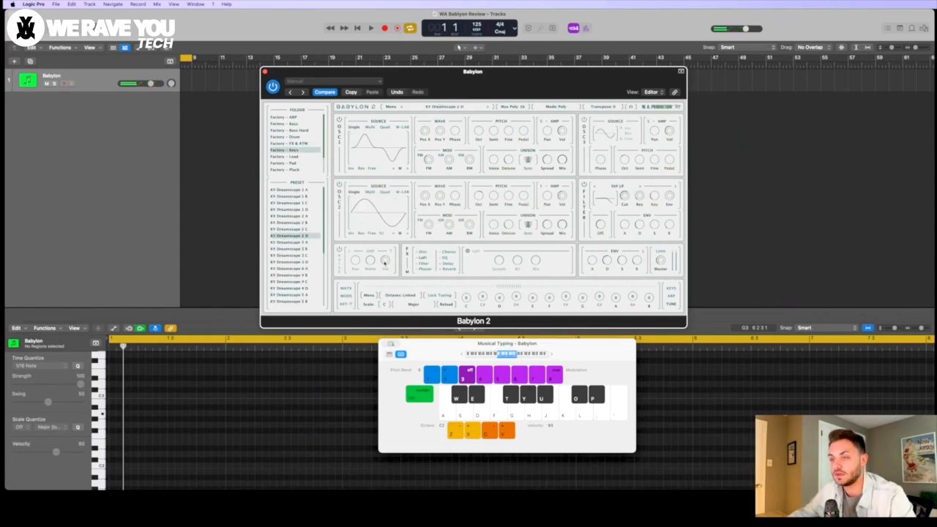
{"action": "key", "text": "f"}
{"action": "key", "text": "x"}
{"action": "key", "text": "f"}
{"action": "key", "text": "g"}
{"action": "key", "text": "j"}
{"action": "key", "text": "l"}
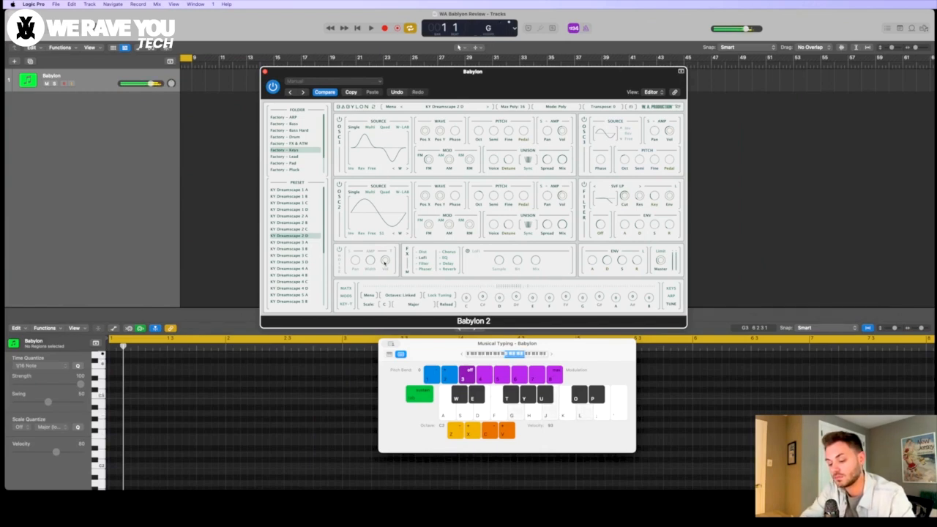
{"action": "key", "text": "h"}
{"action": "key", "text": "k"}
{"action": "key", "text": "semicolon"}
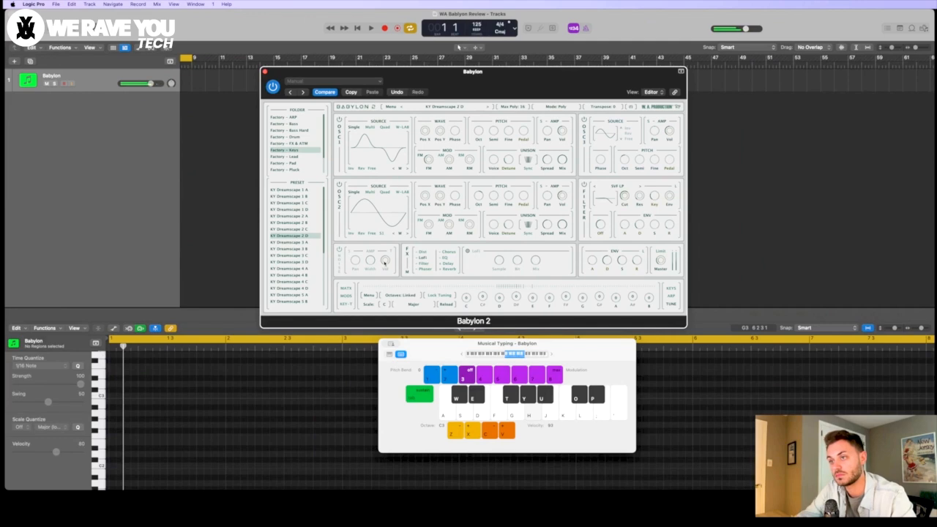
Step: Audition further Factory – Keys presets, including KY Space Keys 2, ending with OR Organic 2
{"action": "left_click", "coordinate": [293, 263]}
{"action": "scroll", "coordinate": [293, 264], "scroll_direction": "down", "scroll_amount": 3}
{"action": "left_click", "coordinate": [293, 264]}
{"action": "key", "text": "g"}
{"action": "scroll", "coordinate": [293, 264], "scroll_direction": "down", "scroll_amount": 5}
{"action": "left_click", "coordinate": [293, 264]}
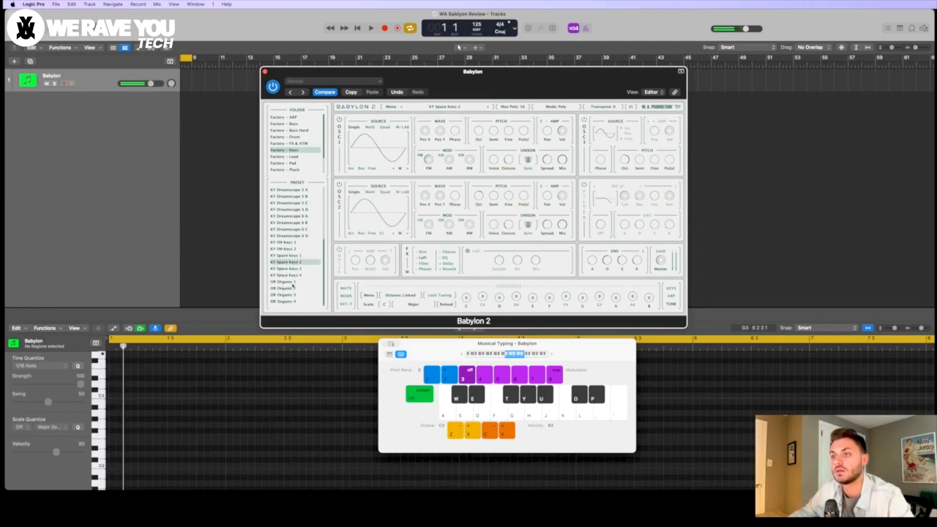
{"action": "left_click", "coordinate": [293, 288]}
Step: Audition LD Epic Super presets from the Factory – Lead folder with a few notes, ending on LD Epic Super 2 Mono
{"action": "left_click", "coordinate": [302, 156]}
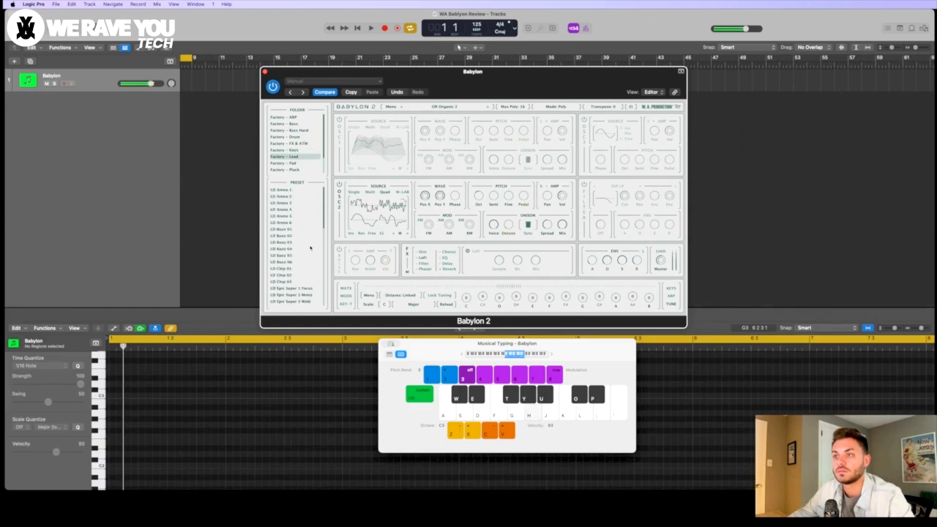
{"action": "scroll", "coordinate": [307, 246], "scroll_direction": "down", "scroll_amount": 3}
{"action": "left_click", "coordinate": [297, 242]}
{"action": "key", "text": "d"}
{"action": "key", "text": "f"}
{"action": "key", "text": "g"}
{"action": "left_click", "coordinate": [297, 230]}
{"action": "key", "text": "d"}
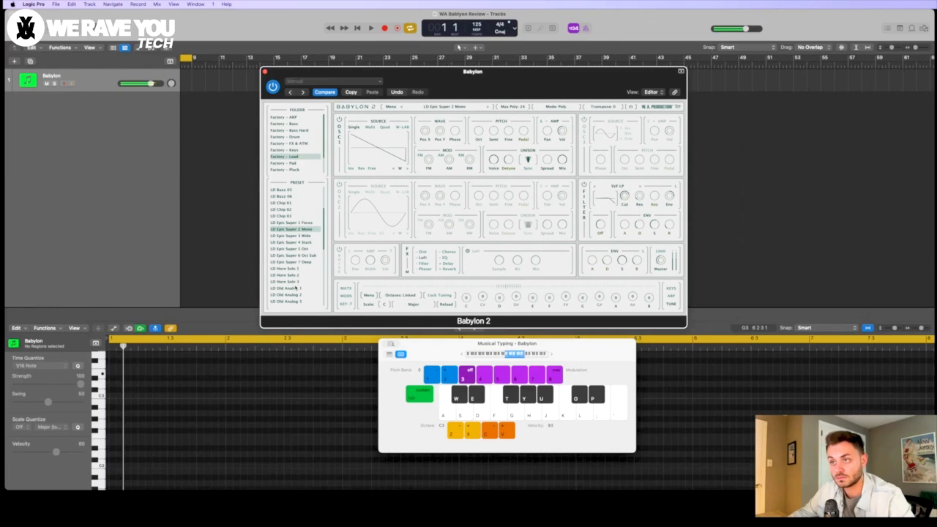
Step: Audition more lead presets further down the list, ending with LD Old Analog 2
{"action": "left_click", "coordinate": [296, 288]}
{"action": "scroll", "coordinate": [296, 285], "scroll_direction": "down", "scroll_amount": 3}
{"action": "left_click", "coordinate": [295, 268]}
{"action": "left_click", "coordinate": [298, 229]}
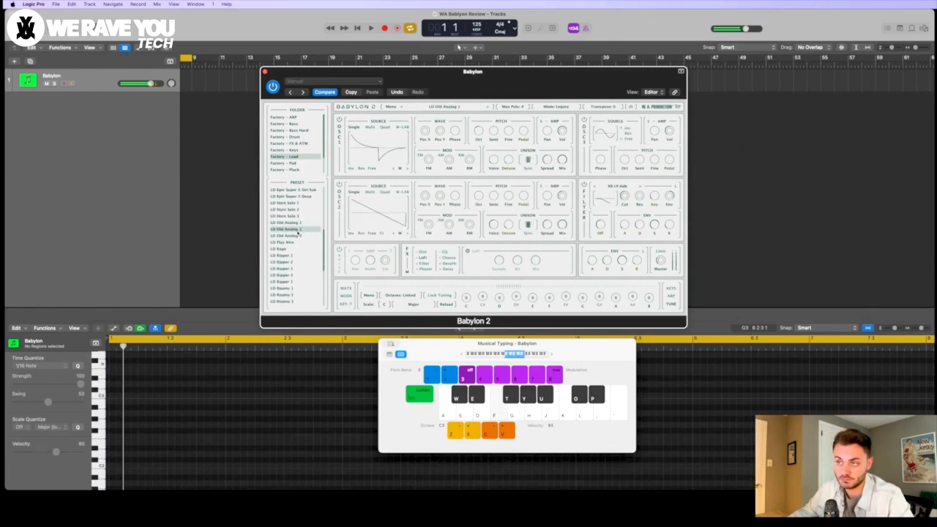
Step: Load the LD Swedish One 4 lead preset and play a descending run of notes
{"action": "scroll", "coordinate": [293, 293], "scroll_direction": "down", "scroll_amount": 4}
{"action": "left_click", "coordinate": [297, 275]}
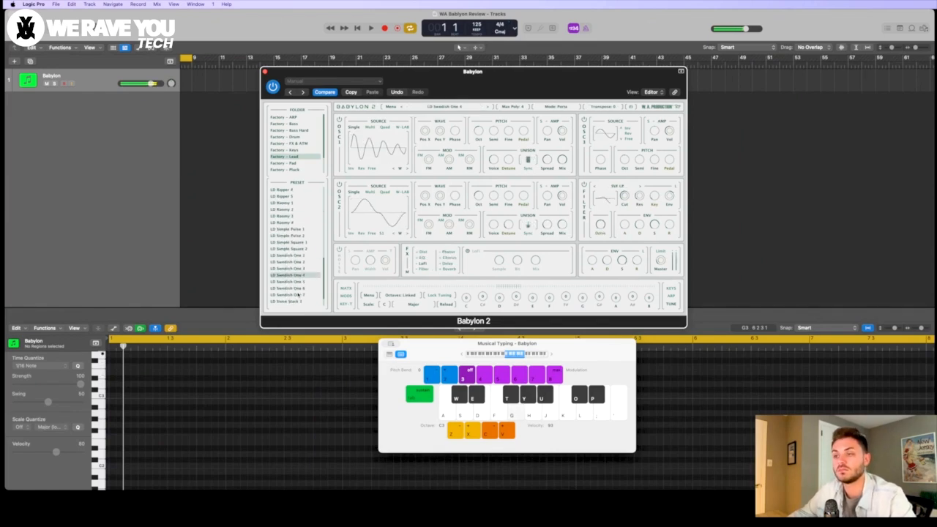
{"action": "key", "text": "h"}
{"action": "key", "text": "g"}
{"action": "key", "text": "f"}
{"action": "key", "text": "d"}
{"action": "key", "text": "s"}
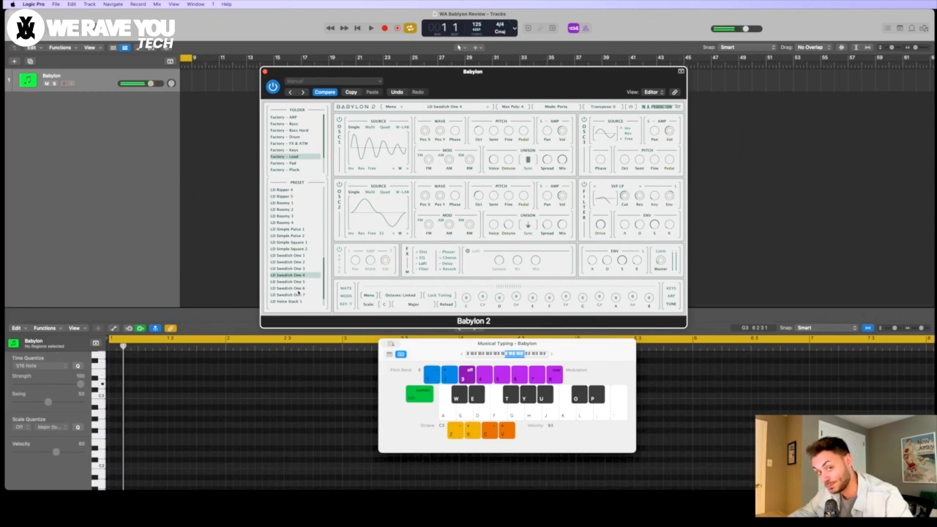
Step: Load the LD Swedish One 6 lead preset and play the same descending melody
{"action": "scroll", "coordinate": [301, 249], "scroll_direction": "down", "scroll_amount": 1}
{"action": "left_click", "coordinate": [302, 269]}
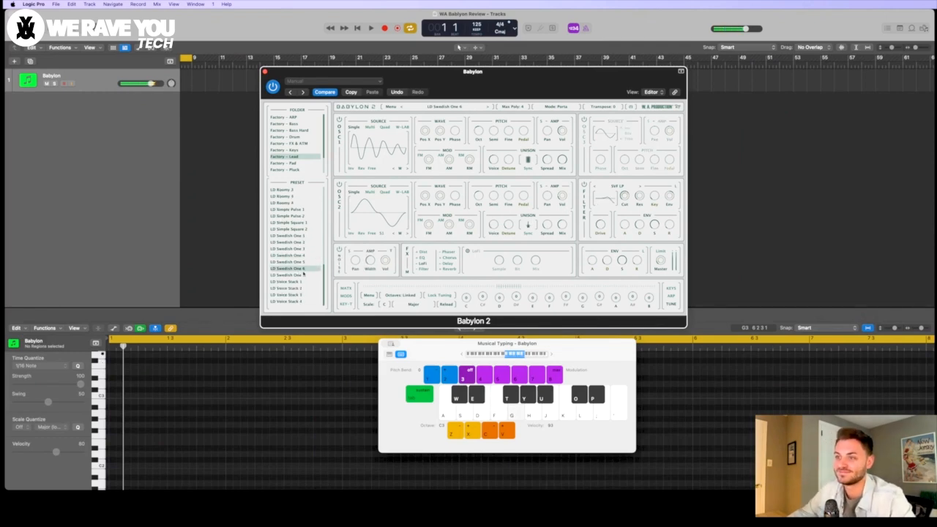
{"action": "key", "text": "h"}
{"action": "key", "text": "g"}
{"action": "key", "text": "f"}
{"action": "key", "text": "d"}
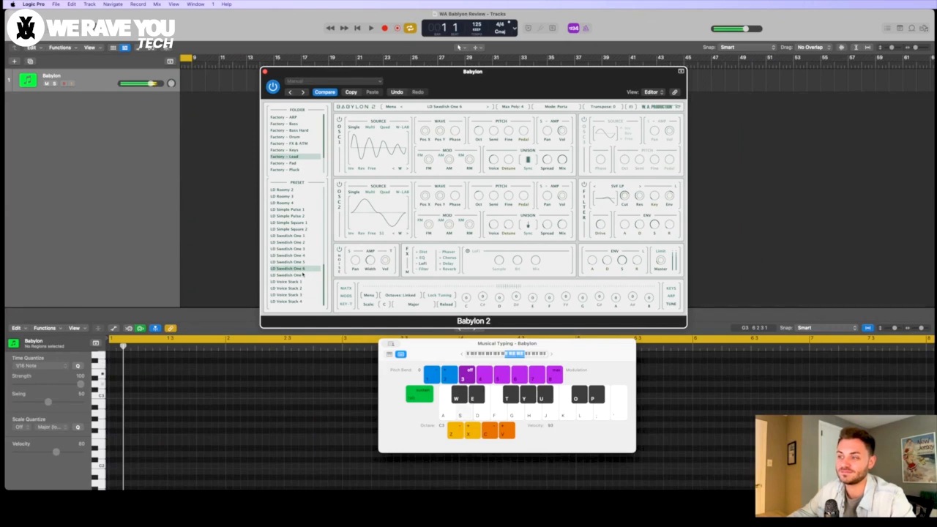
Step: Audition the LD Swedish One 7 and LD Voice Stack 2 lead presets with single test notes
{"action": "left_click", "coordinate": [301, 275]}
{"action": "key", "text": "f"}
{"action": "left_click", "coordinate": [298, 289]}
{"action": "key", "text": "g"}
Step: Audition presets from the Factory – Pluck folder with test notes, and leave PL Prodigy 6 loaded
{"action": "left_click", "coordinate": [297, 169]}
{"action": "left_click", "coordinate": [297, 250]}
{"action": "left_click", "coordinate": [299, 269]}
{"action": "key", "text": "d"}
{"action": "key", "text": "f"}
{"action": "left_click", "coordinate": [300, 289]}
{"action": "key", "text": "g"}
{"action": "key", "text": "h"}
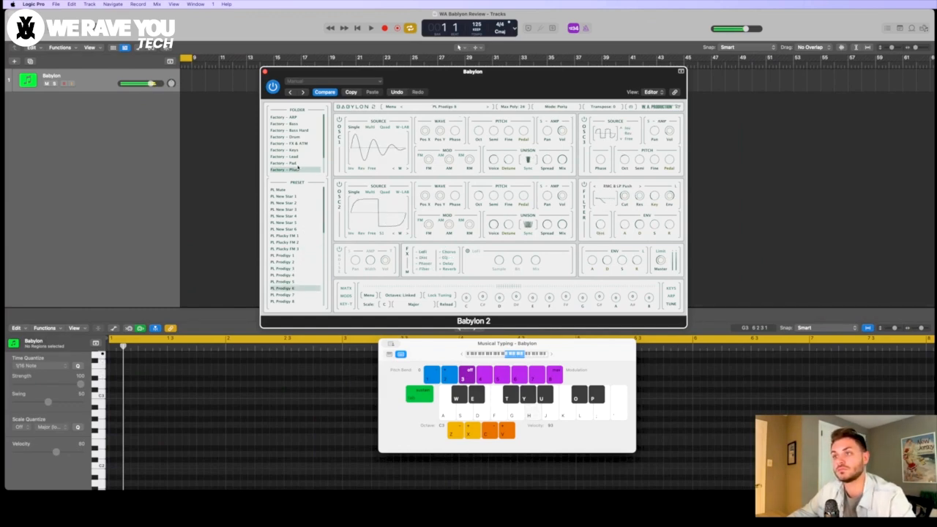
Step: Audition SQ Eat the Acid 6 and SQ Acider 2 from the Factory – Seq folder, raising the Musical Typing octave to C2
{"action": "scroll", "coordinate": [301, 153], "scroll_direction": "down", "scroll_amount": 2}
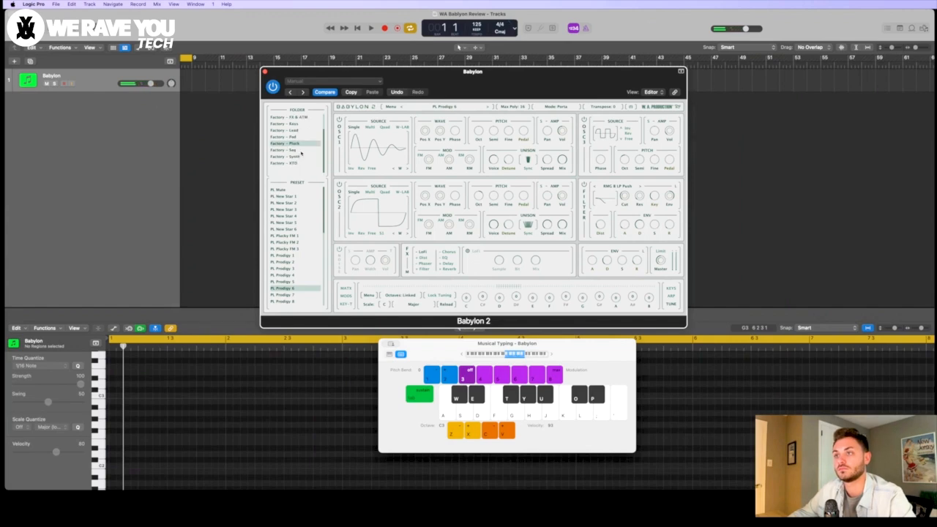
{"action": "left_click", "coordinate": [301, 151]}
{"action": "left_click", "coordinate": [294, 256]}
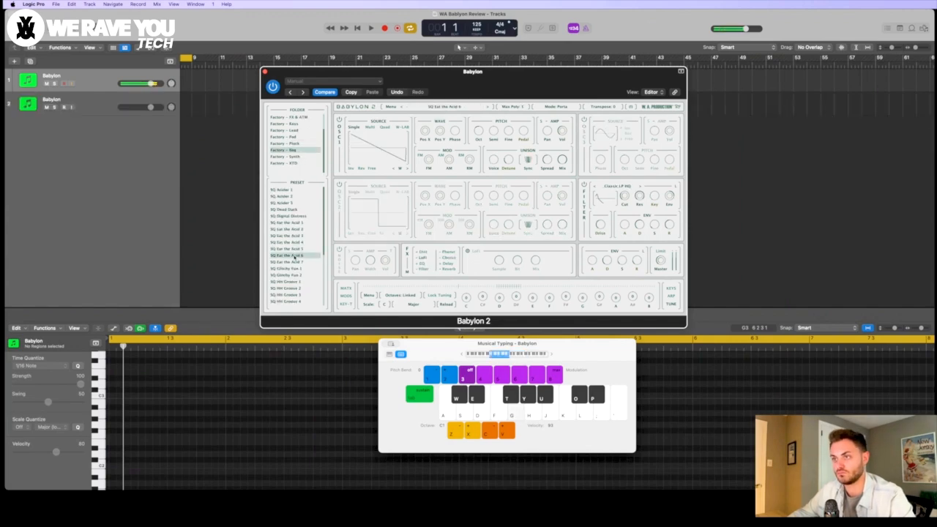
{"action": "key", "text": "x"}
{"action": "left_click", "coordinate": [293, 196]}
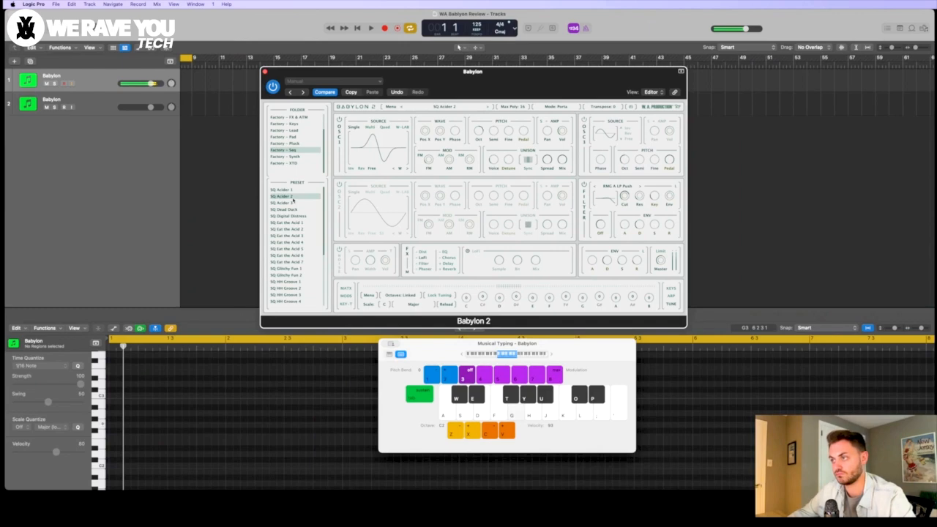
Step: Audition the SQ HH Groove 1 sequence preset and others below it, ending with SQ Haunted
{"action": "left_click", "coordinate": [293, 281]}
{"action": "scroll", "coordinate": [296, 270], "scroll_direction": "down", "scroll_amount": 4}
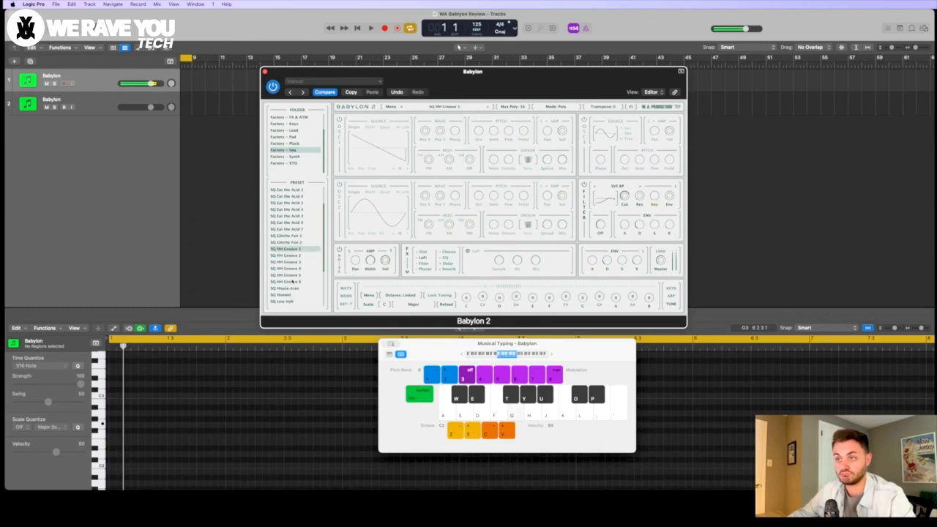
{"action": "left_click", "coordinate": [301, 256]}
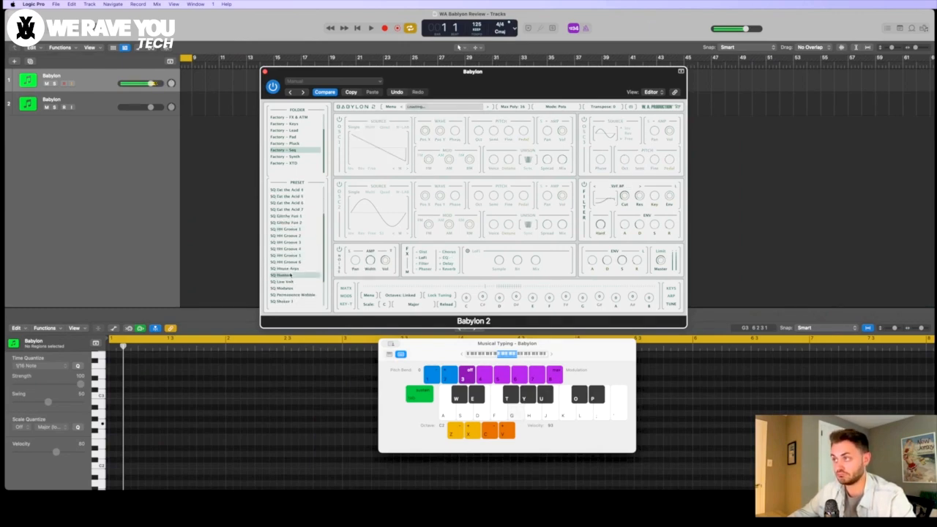
{"action": "left_click", "coordinate": [291, 275]}
Step: Audition SY Crying Wolf 1 and SY FM Keys 3 from the Factory – Synth folder
{"action": "left_click", "coordinate": [298, 157]}
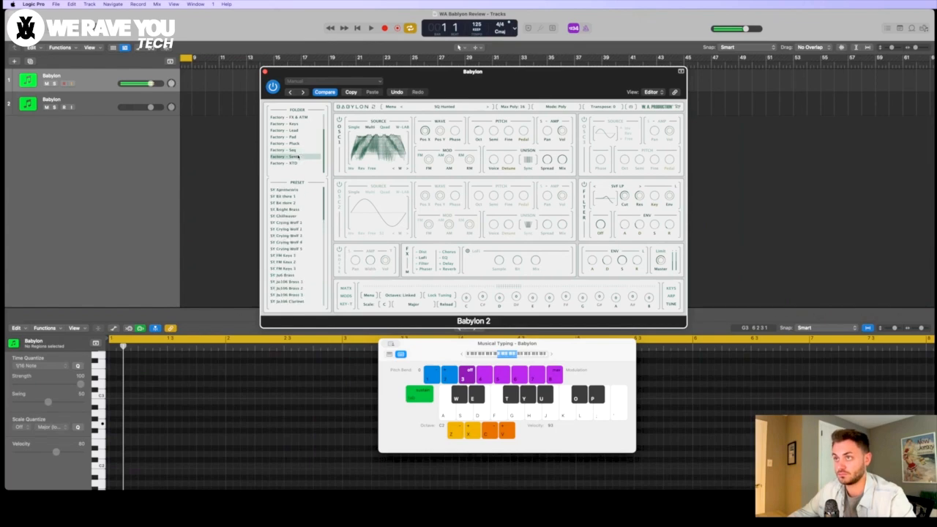
{"action": "left_click", "coordinate": [292, 222]}
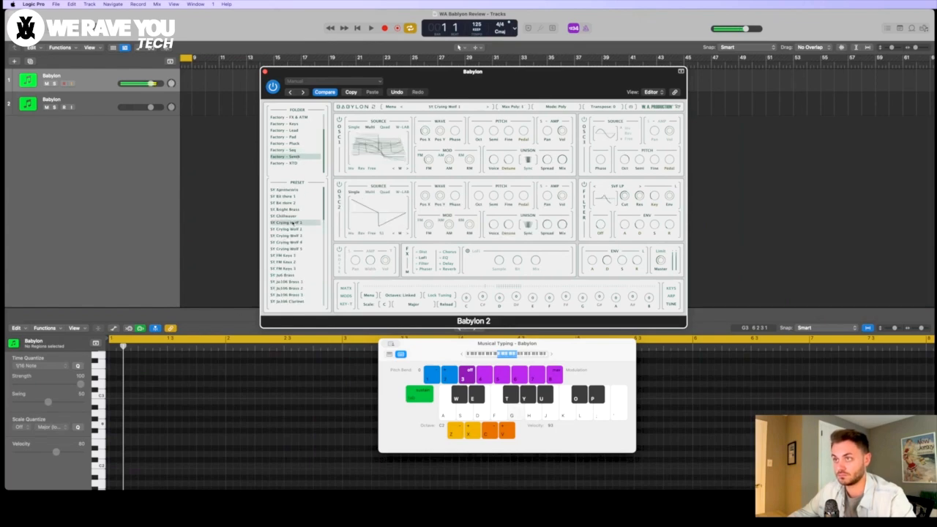
{"action": "left_click", "coordinate": [293, 268]}
{"action": "scroll", "coordinate": [293, 269], "scroll_direction": "down", "scroll_amount": 2}
{"action": "scroll", "coordinate": [292, 268], "scroll_direction": "down", "scroll_amount": 1}
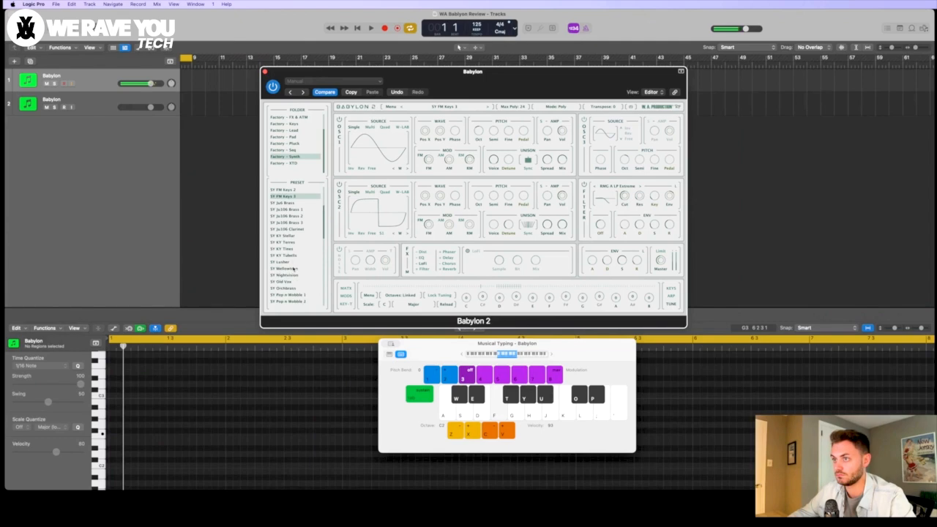
Step: Audition the SY Ju106 Brass 3 preset, and load SY Old Vox and play a short melody with it
{"action": "left_click", "coordinate": [297, 222]}
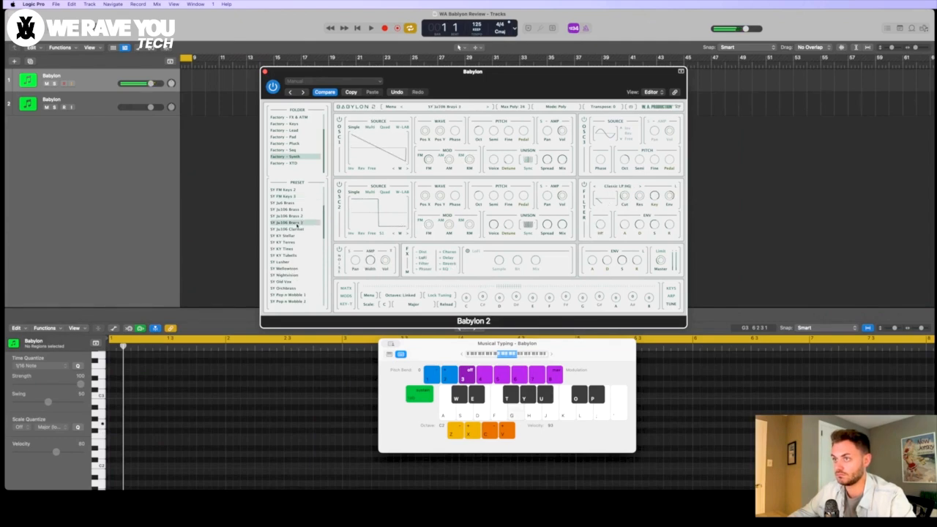
{"action": "left_click", "coordinate": [296, 281]}
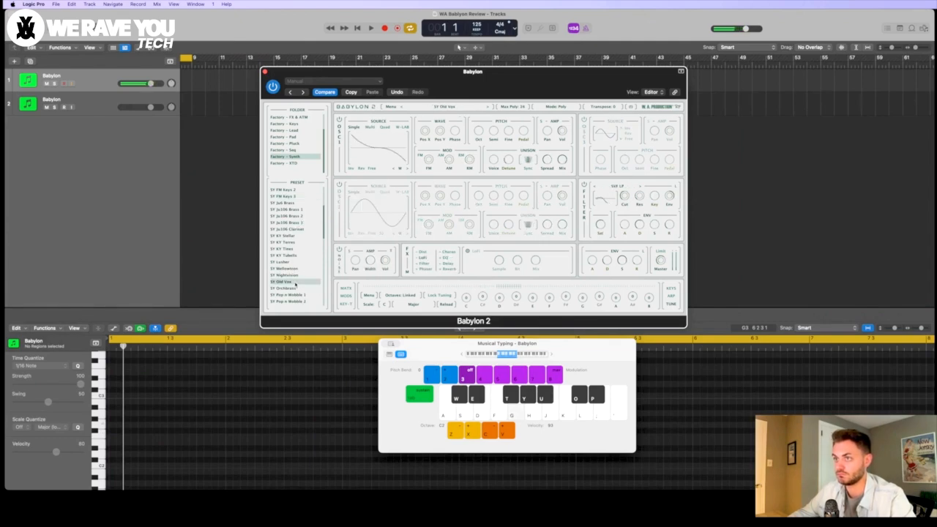
{"action": "key", "text": "d"}
{"action": "key", "text": "f"}
{"action": "key", "text": "h"}
{"action": "key", "text": "j"}
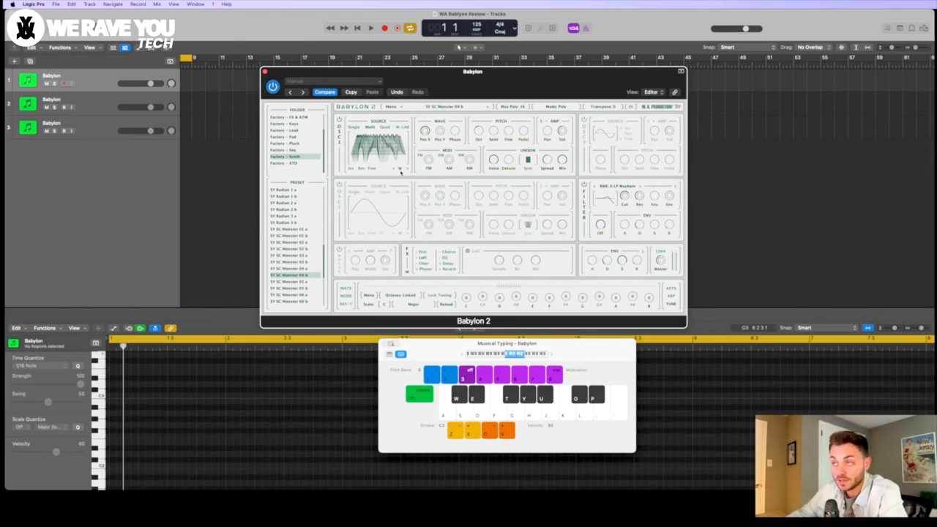
Step: Look at the W wave control of oscillator 1 in the SY SC Monster 04 b preset
{"action": "left_click", "coordinate": [400, 170]}
{"action": "mouse_move", "coordinate": [413, 173]}
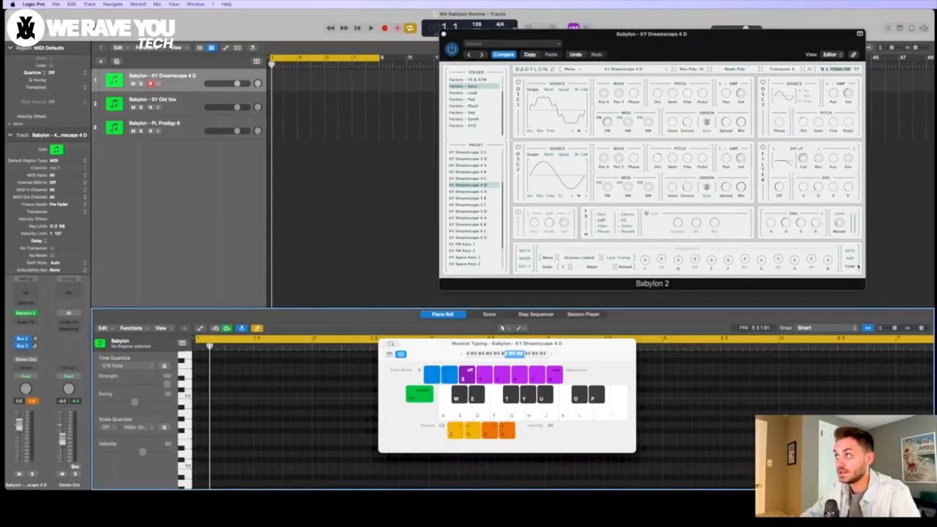
Step: Play a few notes with the KY Dreamscape 4 D preset and move the plugin window aside, clear of the tracks
{"action": "key", "text": "d"}
{"action": "key", "text": "l"}
{"action": "key", "text": "k"}
{"action": "left_click", "coordinate": [553, 38]}
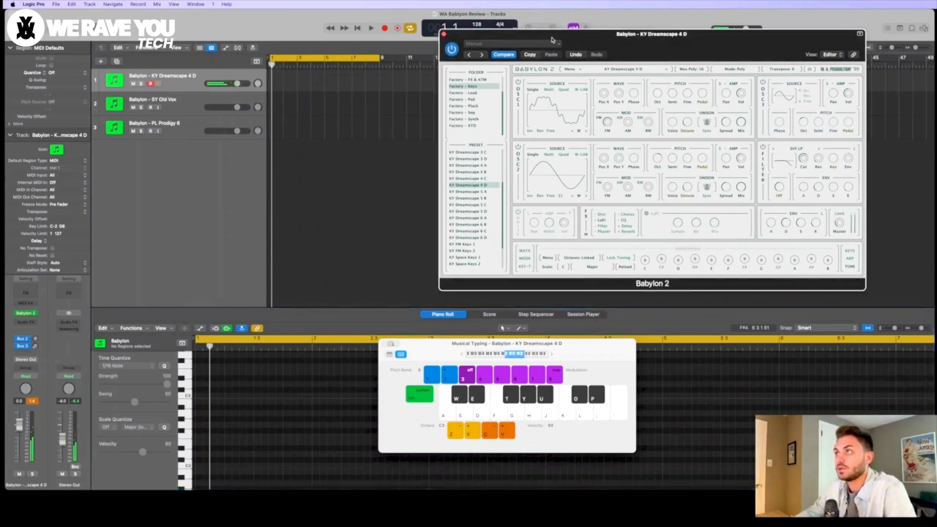
{"action": "left_click_drag", "start_coordinate": [455, 35], "coordinate": [581, 34]}
{"action": "left_click", "coordinate": [521, 48]}
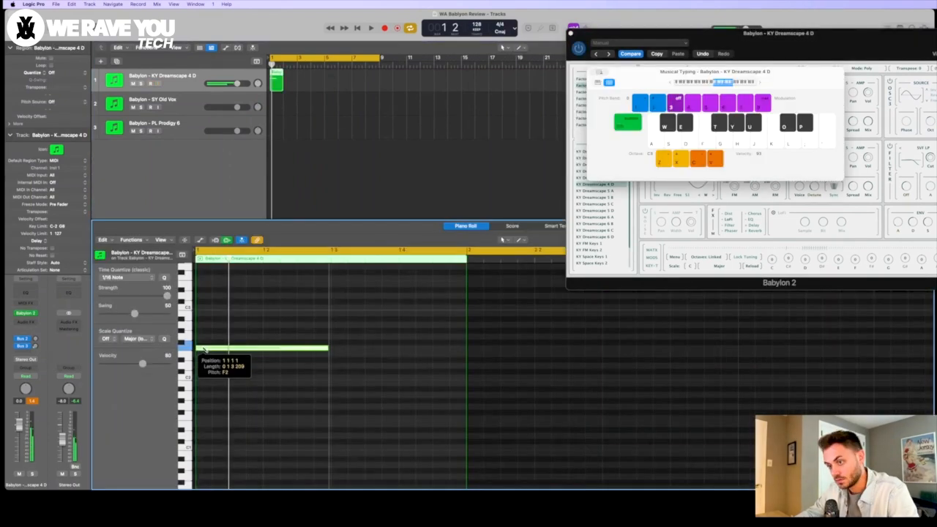
Step: Copy the F2 note of the KY Dreamscape 4 D region to a higher pitch, raise the copy one semitone, and play it back
{"action": "scroll", "coordinate": [203, 337], "scroll_direction": "up", "scroll_amount": 3}
{"action": "left_click", "coordinate": [202, 318]}
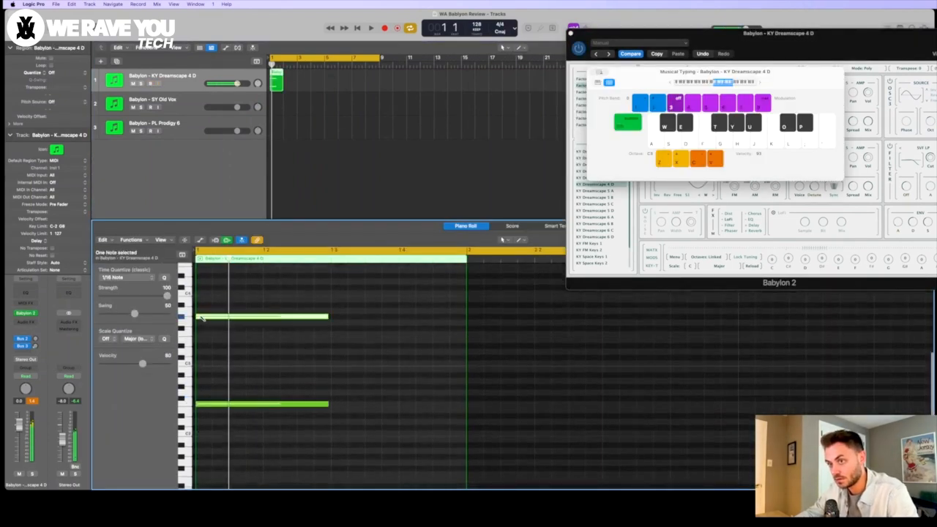
{"action": "key", "text": "alt+Up"}
{"action": "left_click", "coordinate": [285, 294]}
{"action": "key", "text": "space"}
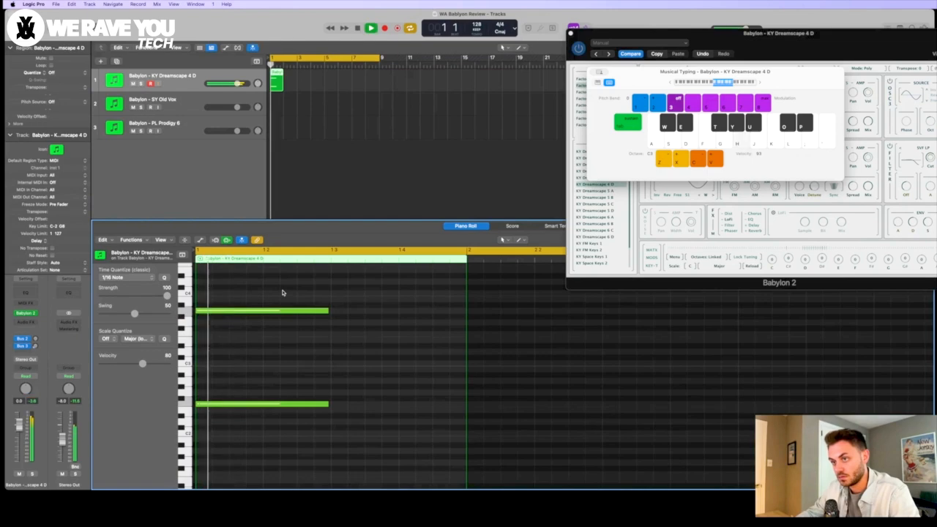
{"action": "key", "text": "space"}
Step: Add a third stacked note at C4 in bar 1, raise it in semitones up to F4, and play the chord
{"action": "scroll", "coordinate": [285, 294], "scroll_direction": "up", "scroll_amount": 2}
{"action": "left_click", "coordinate": [201, 310], "text": "super"}
{"action": "key", "text": "space"}
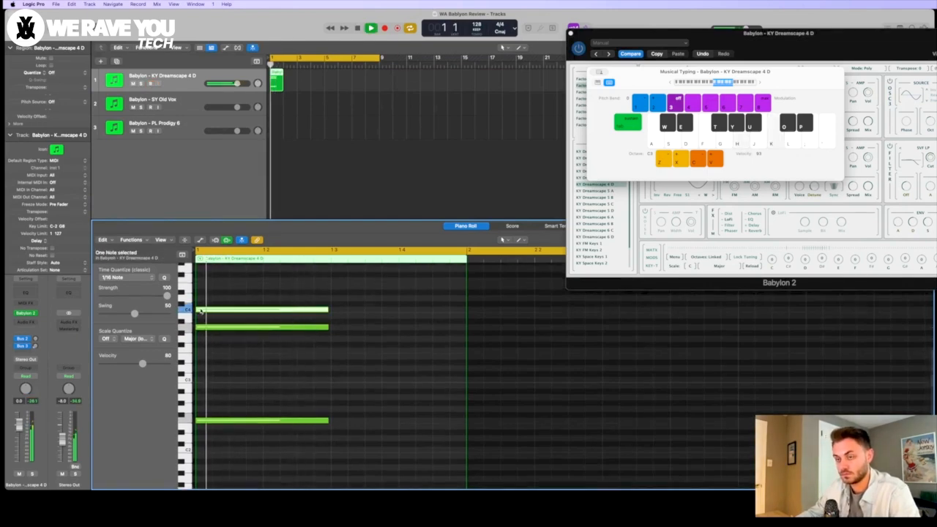
{"action": "key", "text": "space"}
{"action": "key", "text": "alt+Up"}
{"action": "key", "text": "alt+Up"}
{"action": "key", "text": "alt+Up"}
{"action": "key", "text": "alt+Up"}
{"action": "key", "text": "alt+Up"}
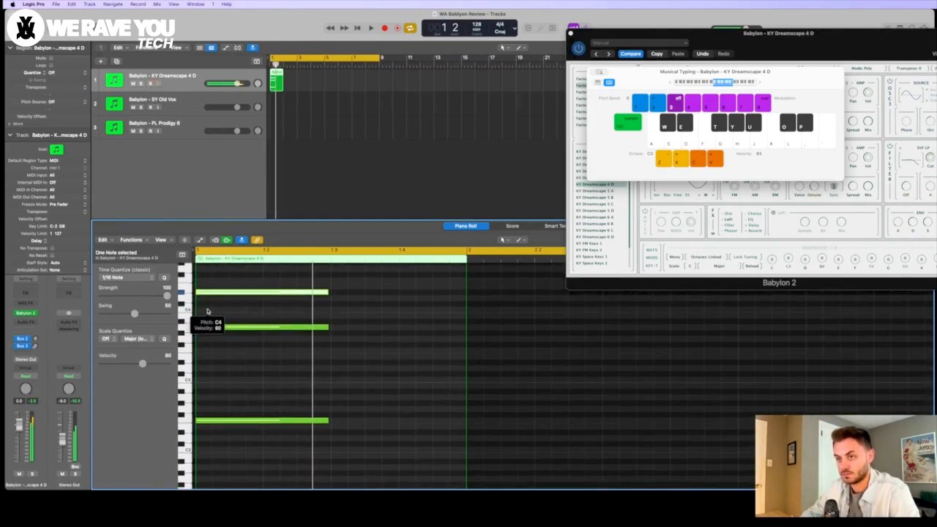
{"action": "key", "text": "space"}
{"action": "key", "text": "space"}
{"action": "key", "text": "space"}
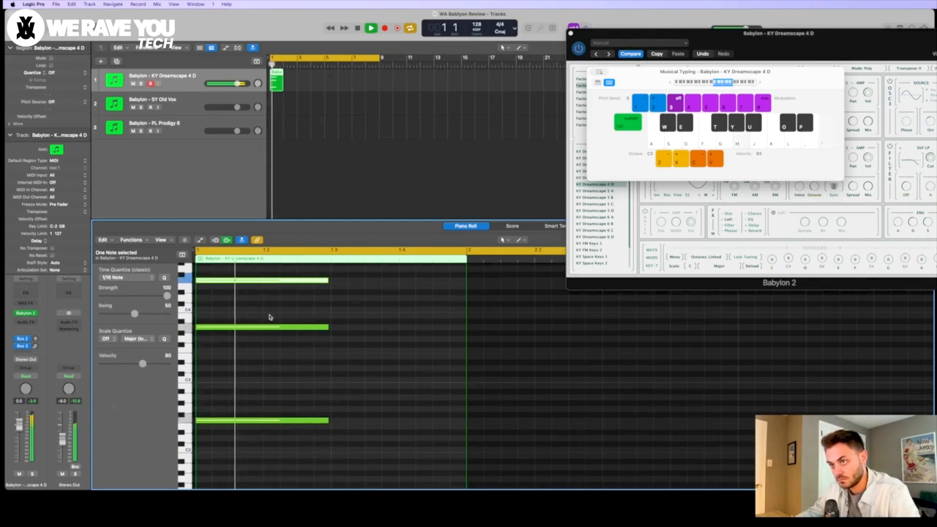
{"action": "key", "text": "space"}
Step: Lengthen all three chord notes so they fill the whole of bar 1
{"action": "scroll", "coordinate": [330, 292], "scroll_direction": "up", "scroll_amount": 4}
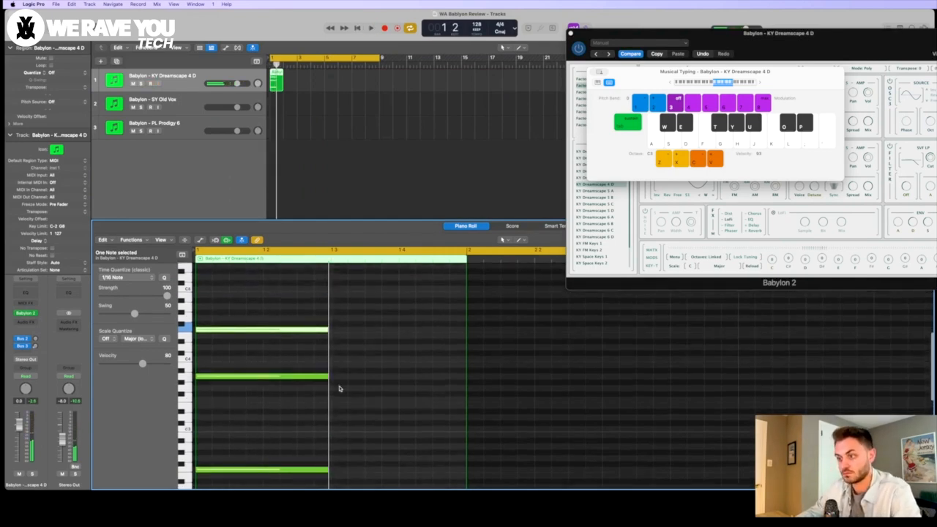
{"action": "scroll", "coordinate": [341, 388], "scroll_direction": "down", "scroll_amount": 2}
{"action": "left_click_drag", "start_coordinate": [348, 459], "coordinate": [465, 314]}
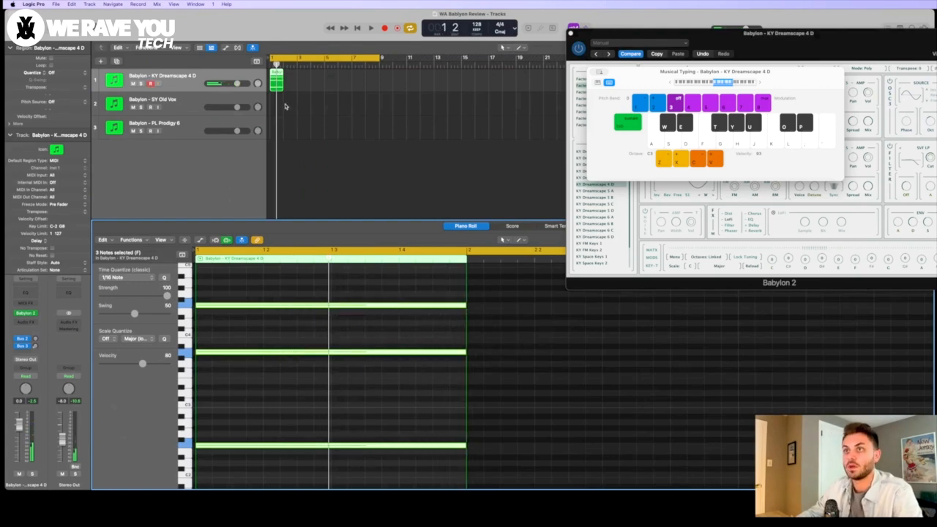
Step: Open Babylon 2 on the SY Old Vox track, play a few notes and raise the SVF LP filter cutoff
{"action": "left_click", "coordinate": [286, 105]}
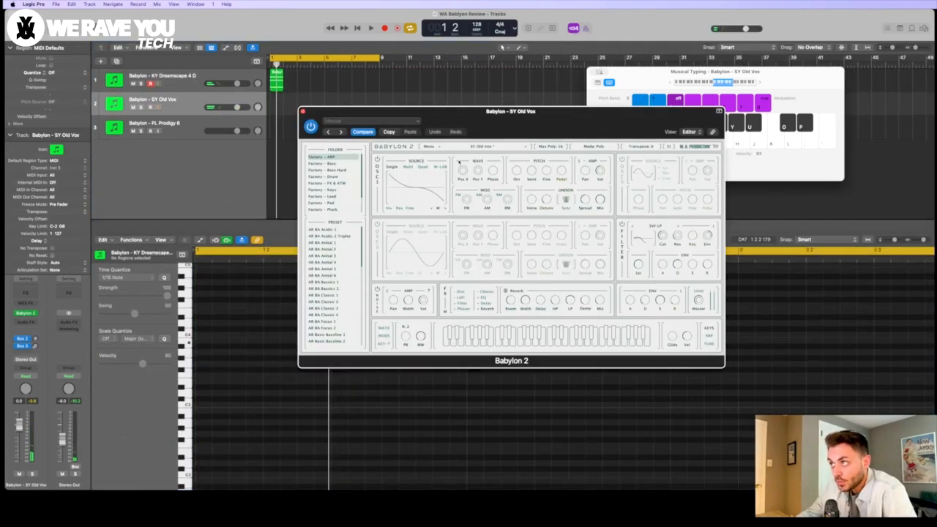
{"action": "key", "text": "j"}
{"action": "key", "text": "f"}
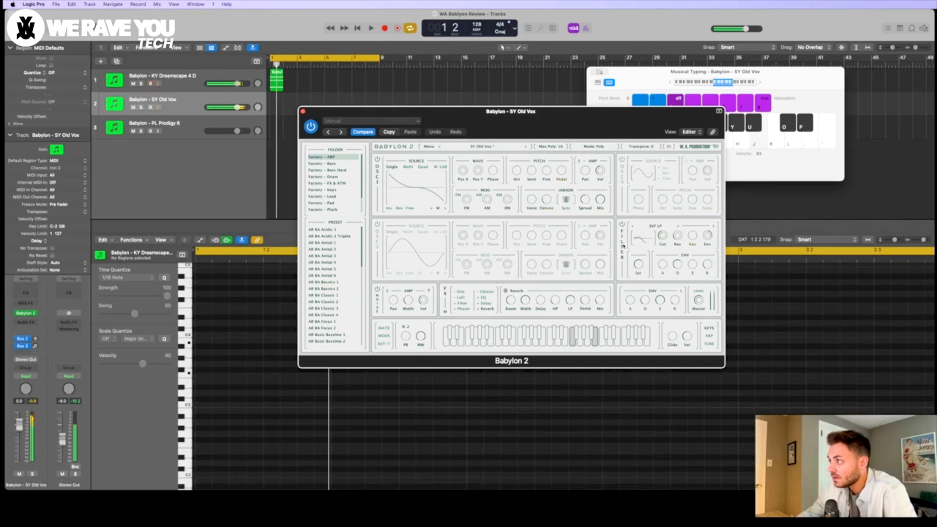
{"action": "left_click_drag", "start_coordinate": [662, 235], "coordinate": [662, 232]}
{"action": "key", "text": "h"}
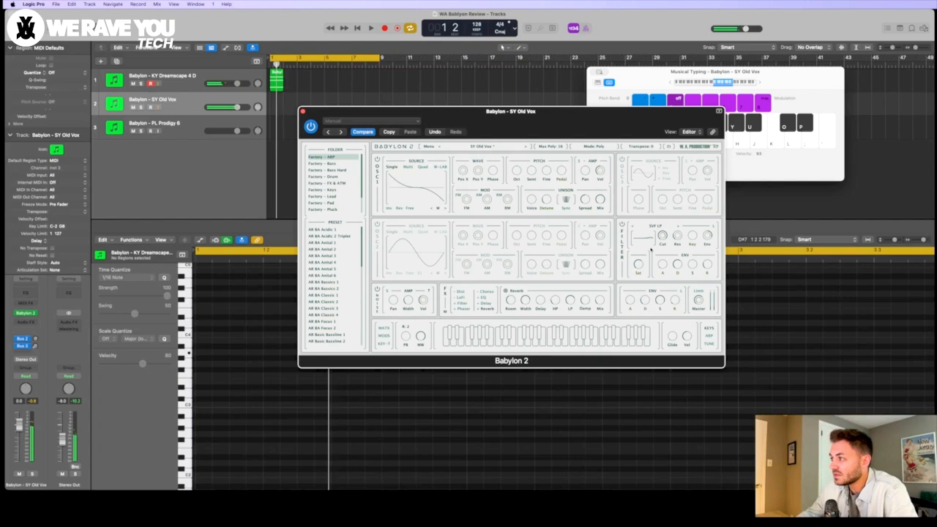
Step: Set the SY Old Vox voice mode to Legato and play a short melody with it
{"action": "left_click", "coordinate": [594, 146]}
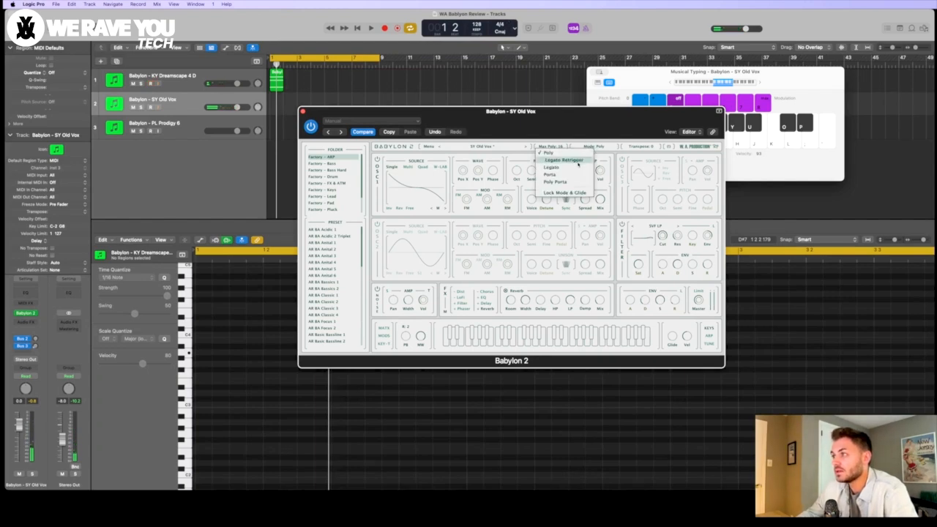
{"action": "left_click", "coordinate": [577, 162]}
{"action": "key", "text": "h"}
{"action": "key", "text": "h"}
{"action": "key", "text": "h"}
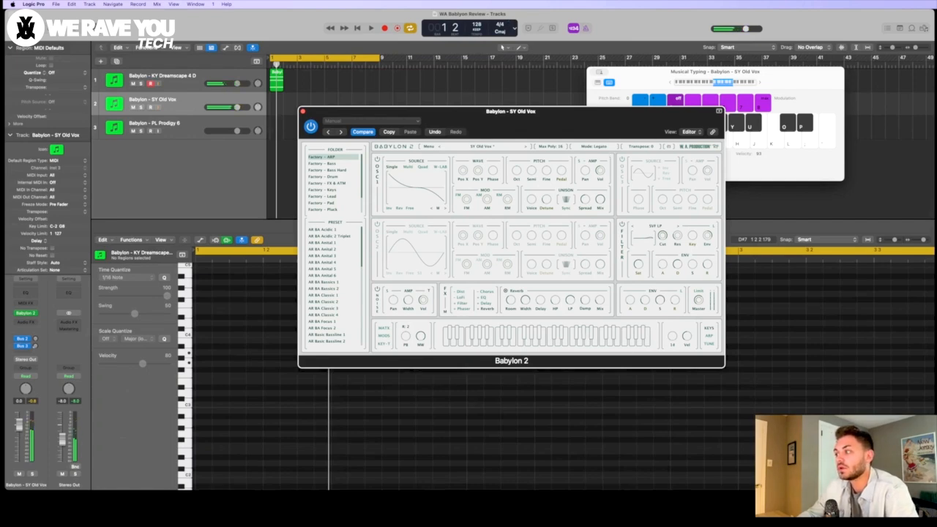
{"action": "key", "text": "k"}
{"action": "key", "text": "j"}
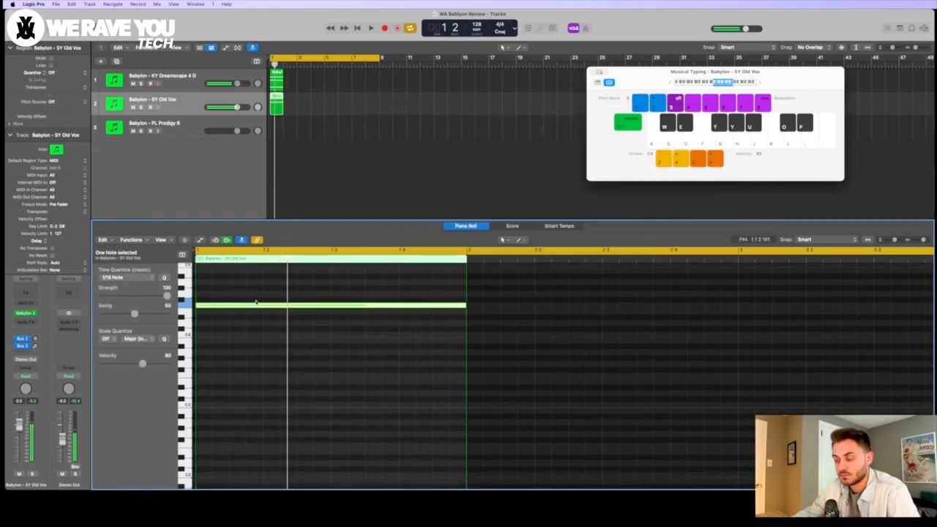
Step: Draw a five-note descending melody in bar 1 of a SY Old Vox region, with the last note at the bar's end, and close the synth window
{"action": "left_click", "coordinate": [303, 111]}
{"action": "left_click_drag", "start_coordinate": [465, 305], "coordinate": [262, 314]}
{"action": "left_click", "coordinate": [241, 312], "text": "super"}
{"action": "left_click", "coordinate": [278, 335], "text": "super"}
{"action": "key", "text": "space"}
{"action": "left_click", "coordinate": [301, 363], "text": "super"}
{"action": "key", "text": "space"}
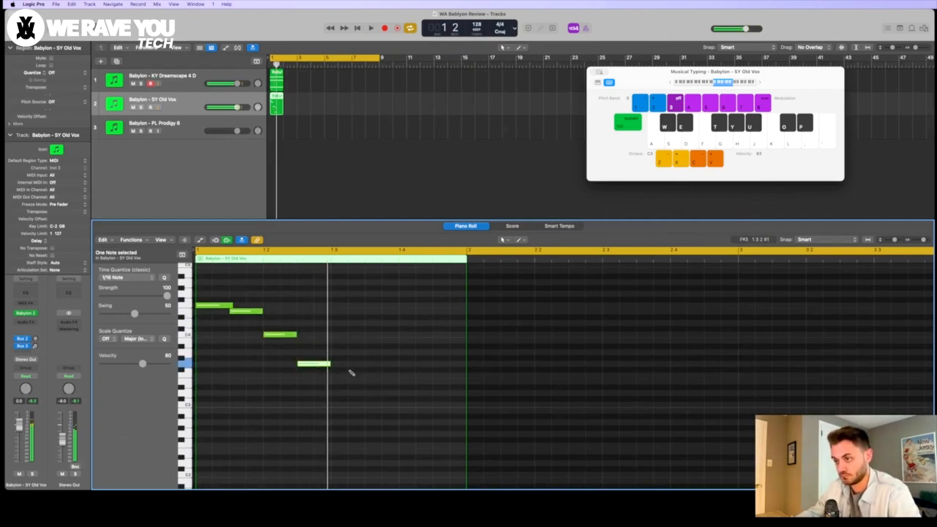
{"action": "left_click", "coordinate": [437, 364], "text": "super"}
Step: Repeat the SY Old Vox melody into bar 2, lower the repeat's fourth note by two semitones, and play it back
{"action": "key", "text": "super+a"}
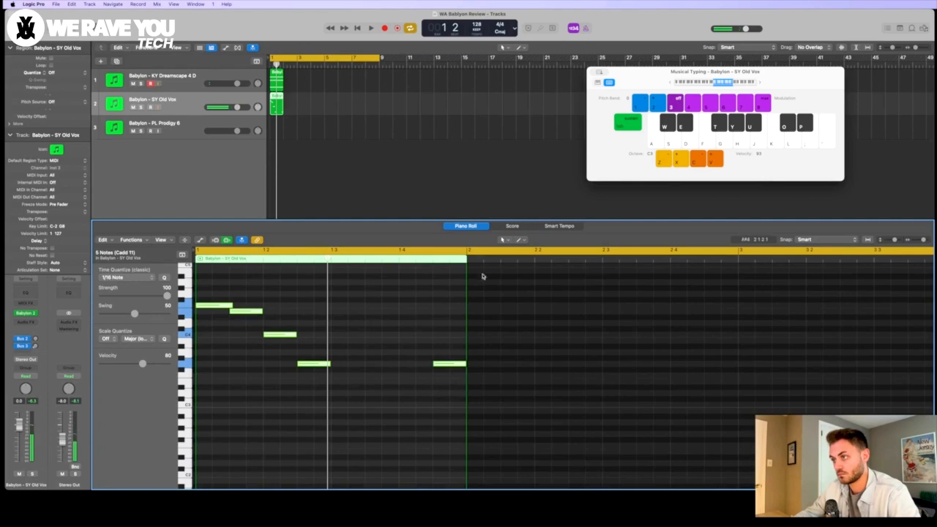
{"action": "key", "text": "super+r"}
{"action": "left_click_drag", "start_coordinate": [586, 364], "coordinate": [586, 376]}
{"action": "left_click", "coordinate": [627, 330]}
{"action": "key", "text": "space"}
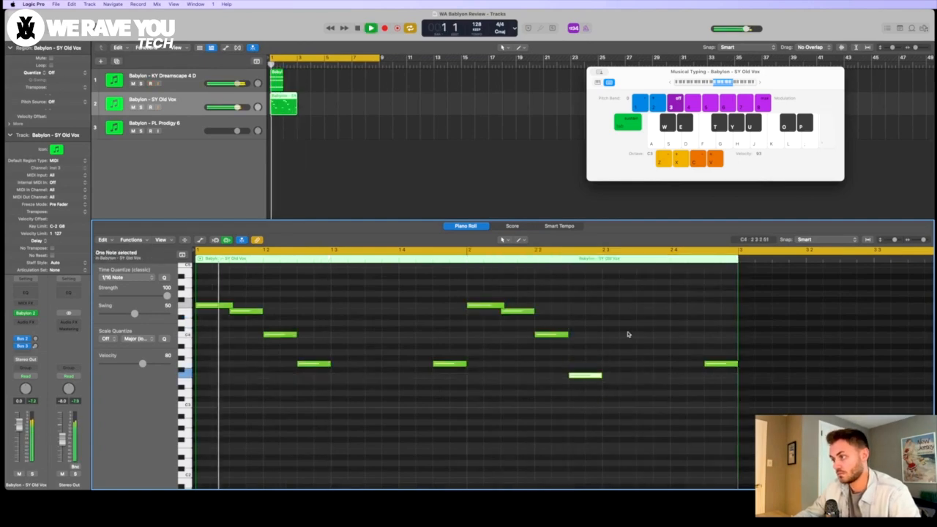
{"action": "key", "text": "space"}
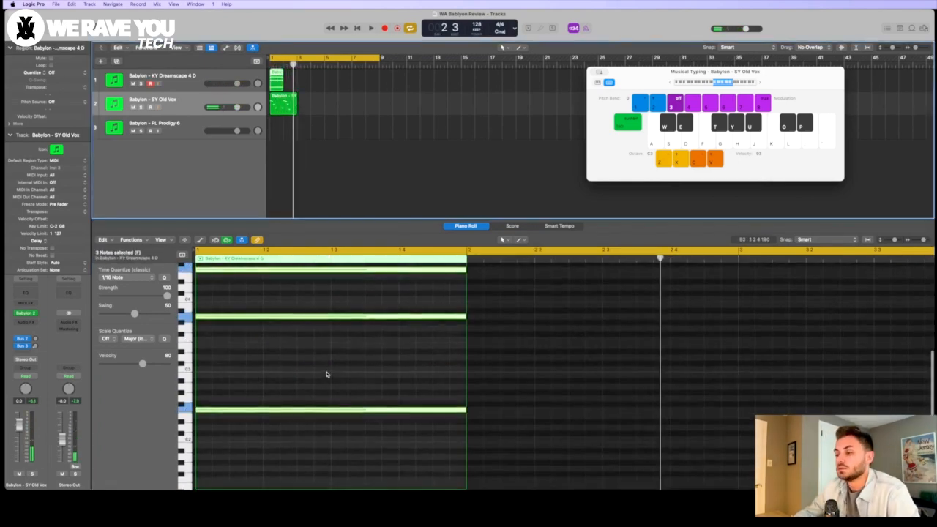
Step: Copy the three KY Dreamscape 4 D chord notes into bar 2 at lower pitches, with D2 as the bass note
{"action": "left_click", "coordinate": [337, 377]}
{"action": "left_click", "coordinate": [422, 411]}
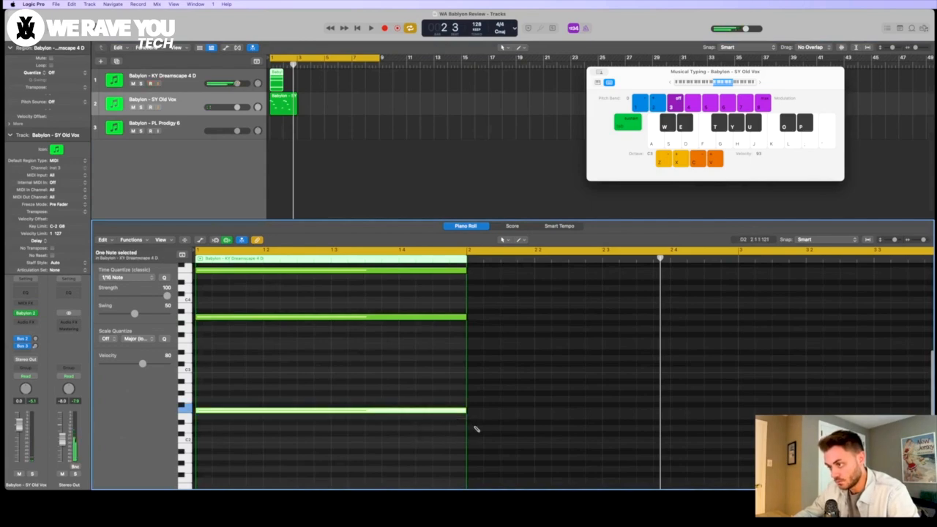
{"action": "left_click", "coordinate": [477, 429]}
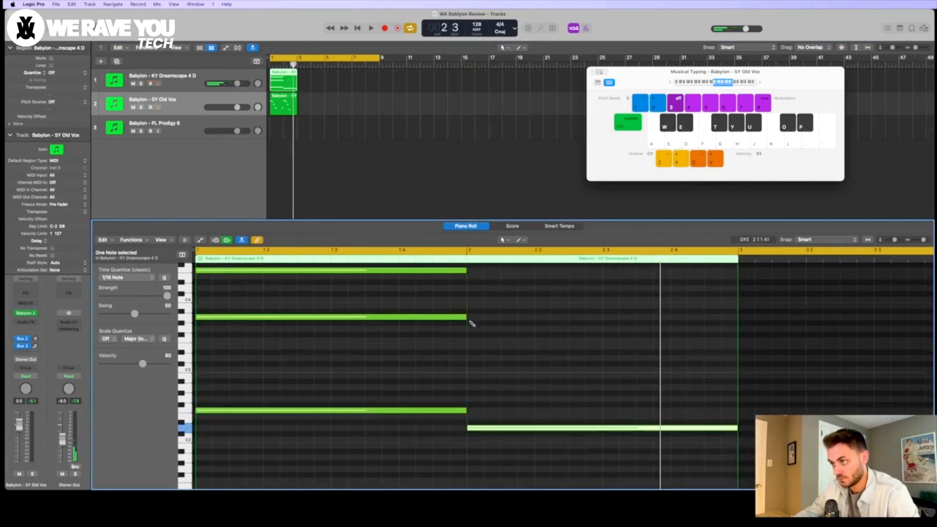
{"action": "left_click", "coordinate": [471, 318]}
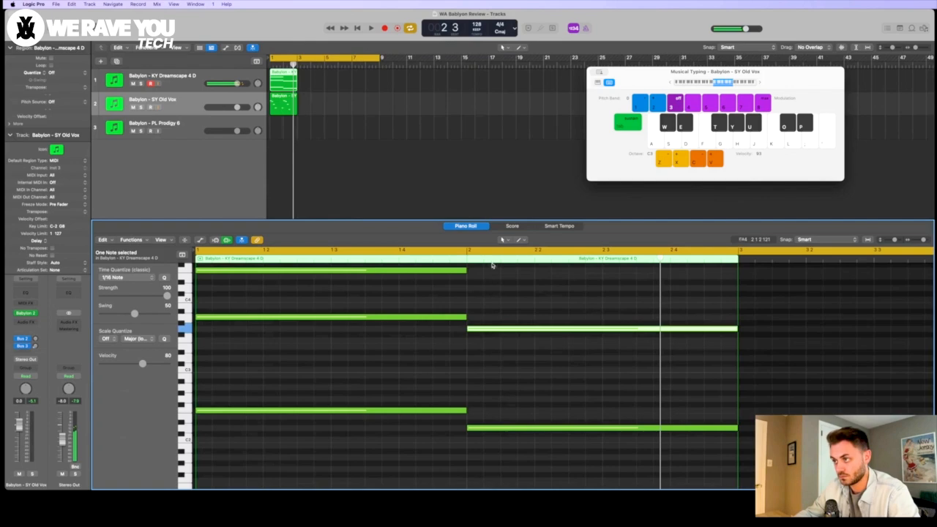
{"action": "left_click", "coordinate": [454, 271]}
{"action": "left_click", "coordinate": [471, 279]}
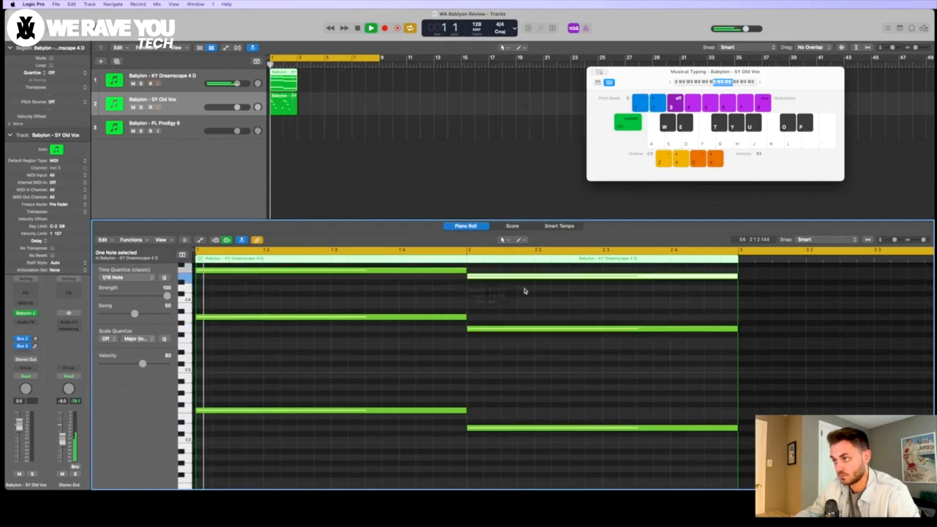
Step: Play both chords with the melody and move the bar 2 bass note to C2
{"action": "key", "text": "space"}
{"action": "scroll", "coordinate": [578, 307], "scroll_direction": "up", "scroll_amount": 2}
{"action": "left_click_drag", "start_coordinate": [444, 455], "coordinate": [444, 466]}
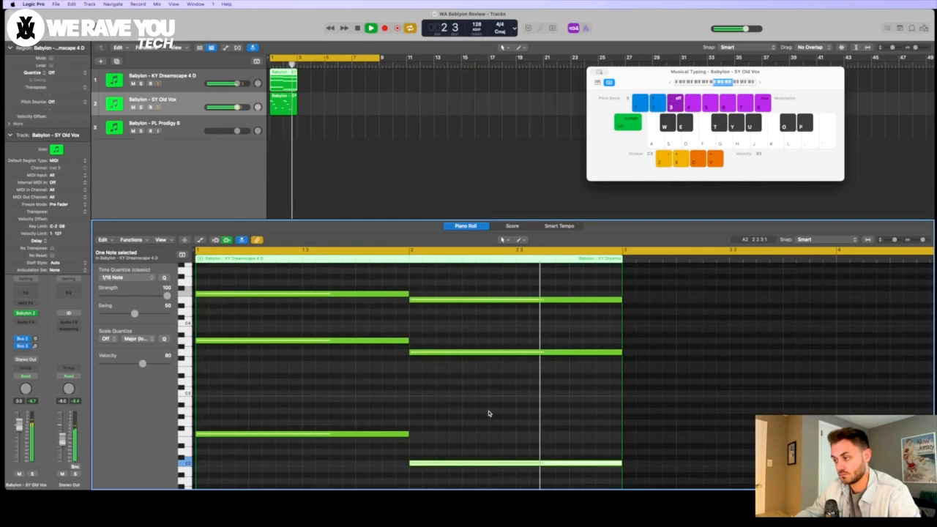
{"action": "key", "text": "space"}
Step: Add a third three-note chord in bar 3 with F3 in the middle and a bass note two semitones below C2
{"action": "left_click", "coordinate": [627, 312], "text": "super"}
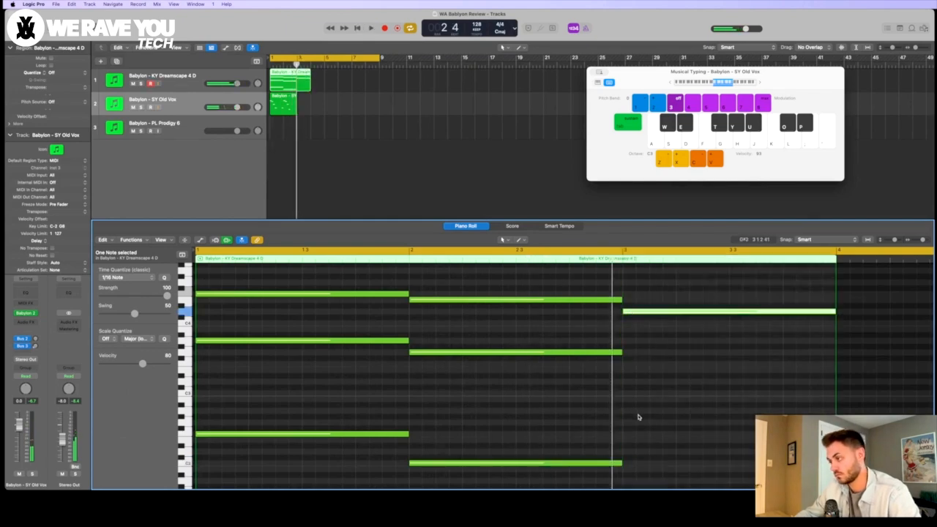
{"action": "left_click", "coordinate": [623, 364], "text": "super"}
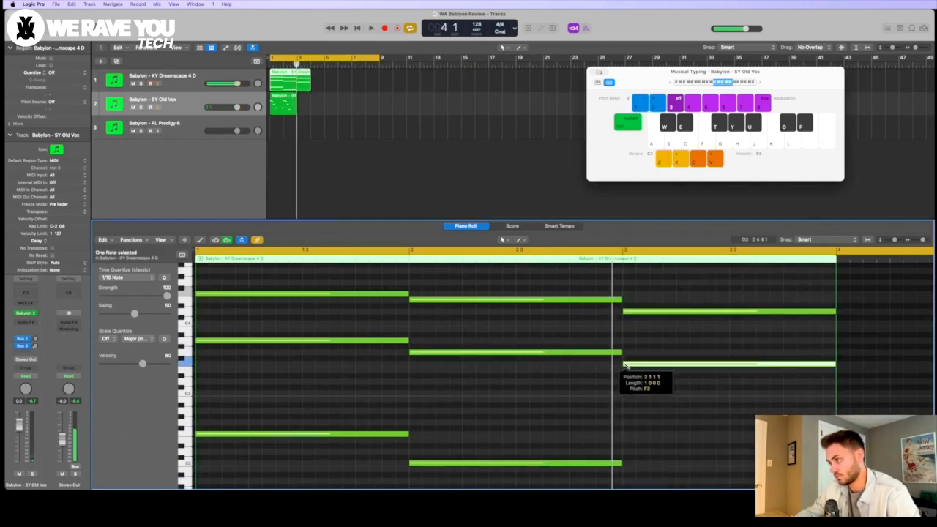
{"action": "left_click", "coordinate": [629, 465], "text": "super"}
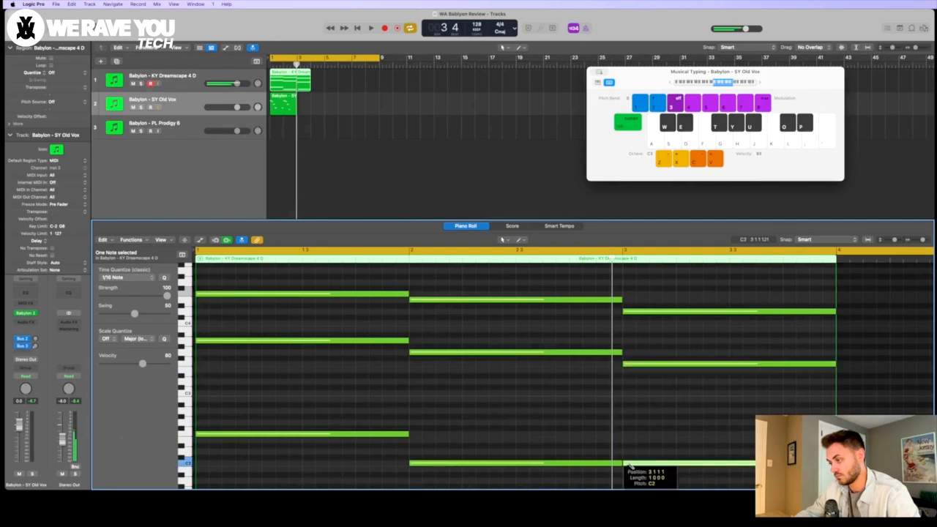
{"action": "key", "text": "alt+Down"}
{"action": "key", "text": "alt+Down"}
{"action": "key", "text": "alt+Down"}
{"action": "key", "text": "alt+Up"}
Step: Turn off cycle mode and play the chord progression from bar 2
{"action": "left_click", "coordinate": [514, 252]}
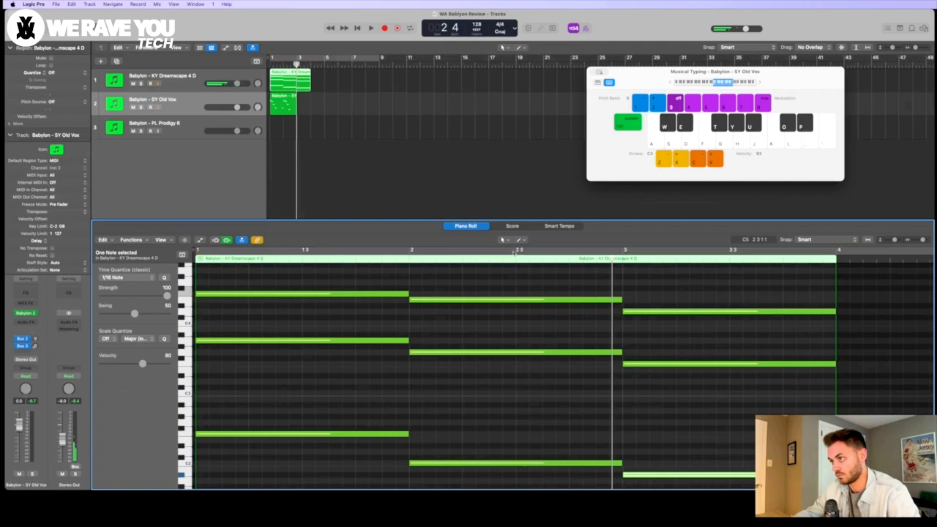
{"action": "left_click", "coordinate": [407, 257]}
{"action": "key", "text": "space"}
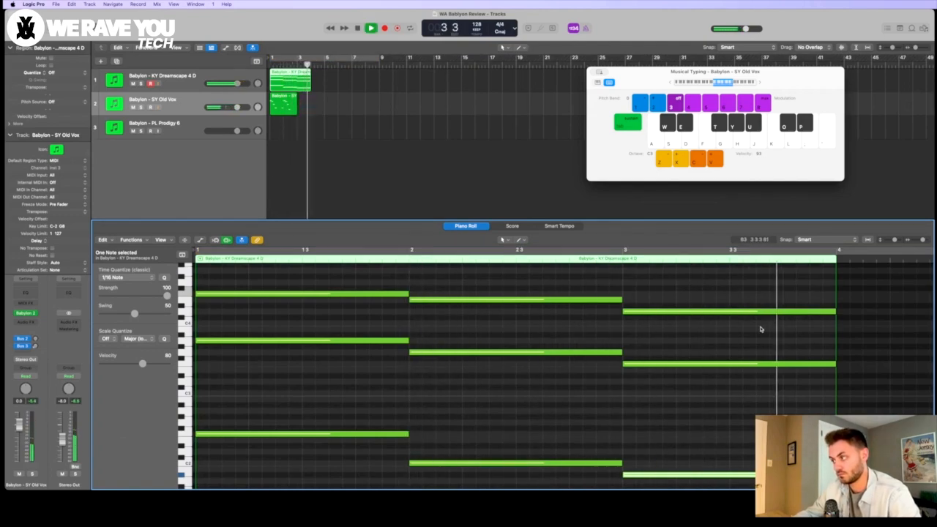
{"action": "key", "text": "space"}
Step: Copy the three-note bar 2 chord to bar 4 and turn on a cycle range covering the four bars
{"action": "left_click_drag", "start_coordinate": [529, 486], "coordinate": [524, 277]}
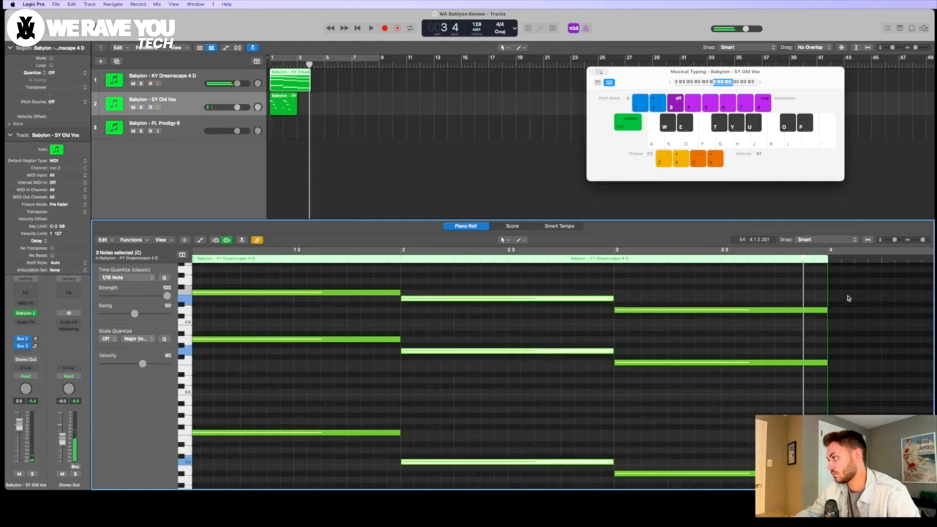
{"action": "left_click", "coordinate": [829, 260]}
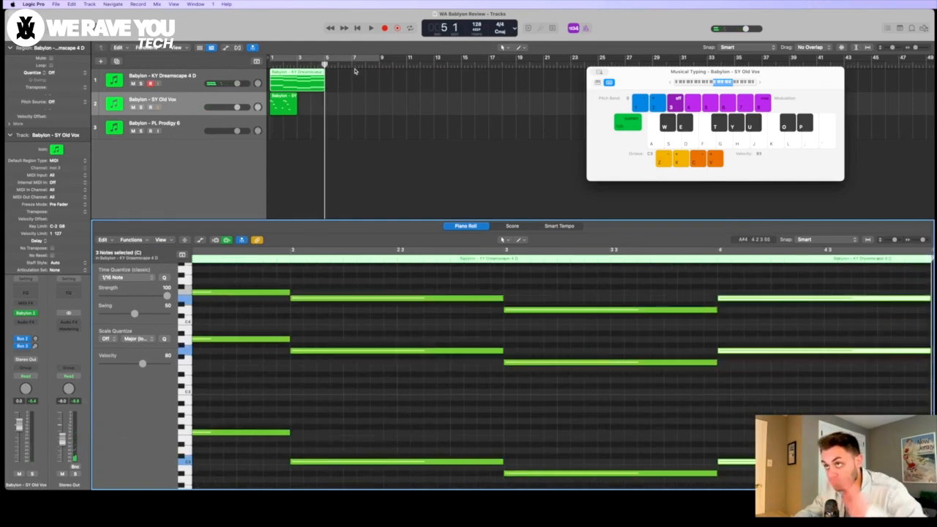
{"action": "key", "text": "c"}
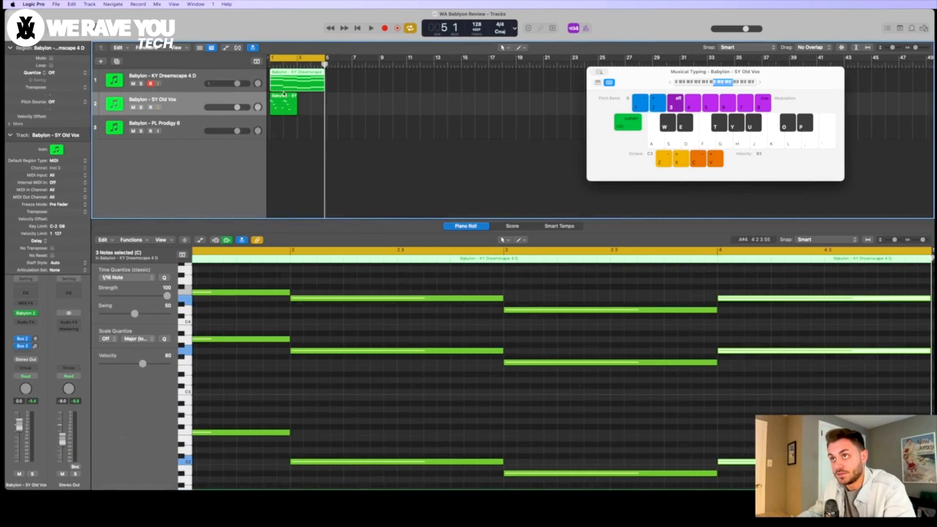
Step: Repeat the SY Old Vox region to fill four bars, and turn cycle mode on with its synth window open
{"action": "left_click", "coordinate": [286, 108]}
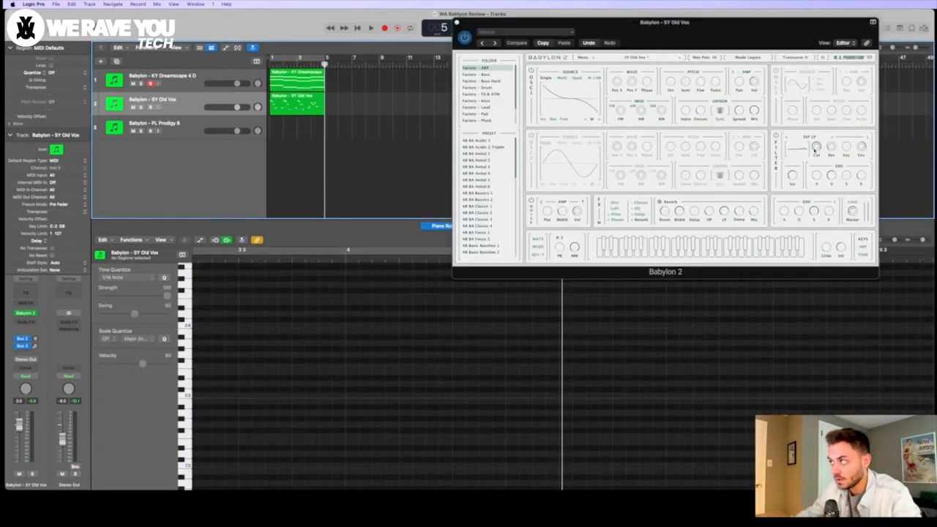
{"action": "key", "text": "space"}
{"action": "left_click", "coordinate": [815, 150]}
{"action": "key", "text": "space"}
{"action": "left_click", "coordinate": [302, 57]}
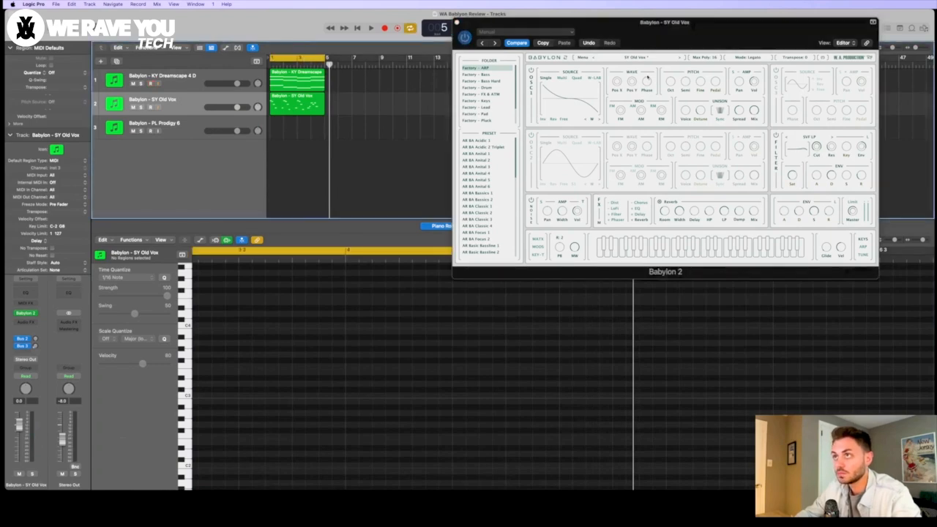
Step: Loop the four-bar demo and lower the SY Old Vox filter cutoff while it plays
{"action": "key", "text": "space"}
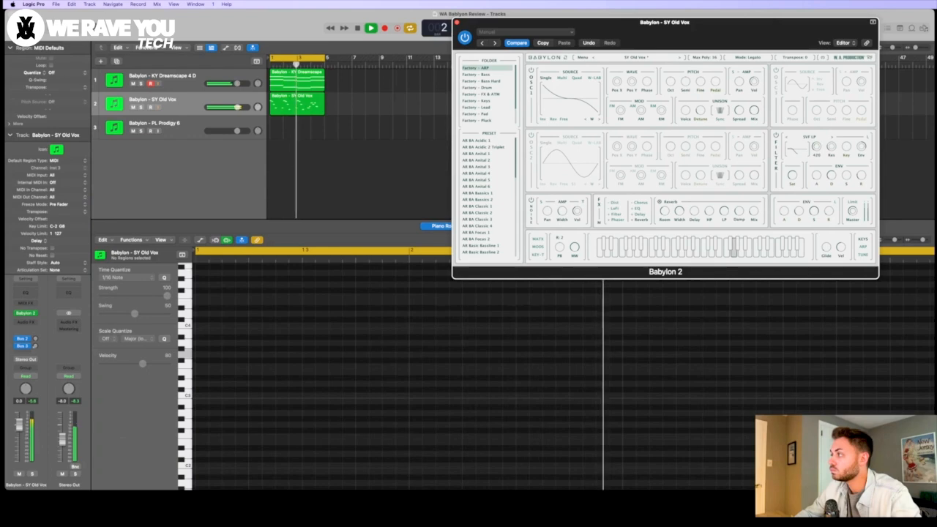
{"action": "left_click", "coordinate": [817, 140]}
{"action": "left_click", "coordinate": [820, 143]}
{"action": "left_click_drag", "start_coordinate": [817, 146], "coordinate": [817, 166]}
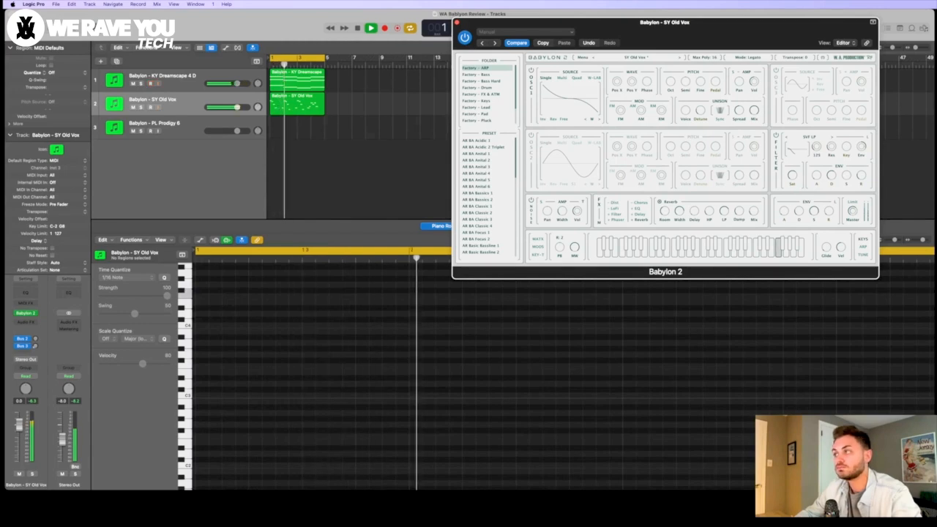
{"action": "key", "text": "space"}
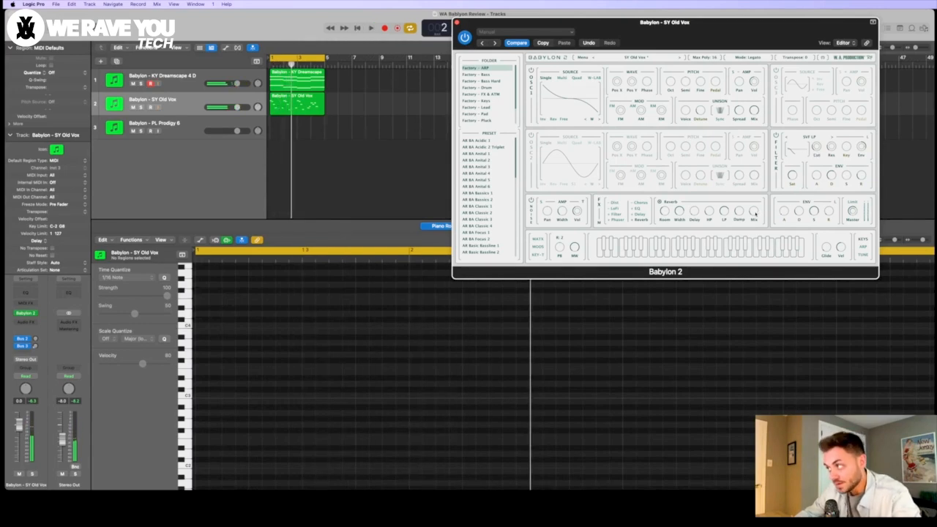
{"action": "key", "text": "space"}
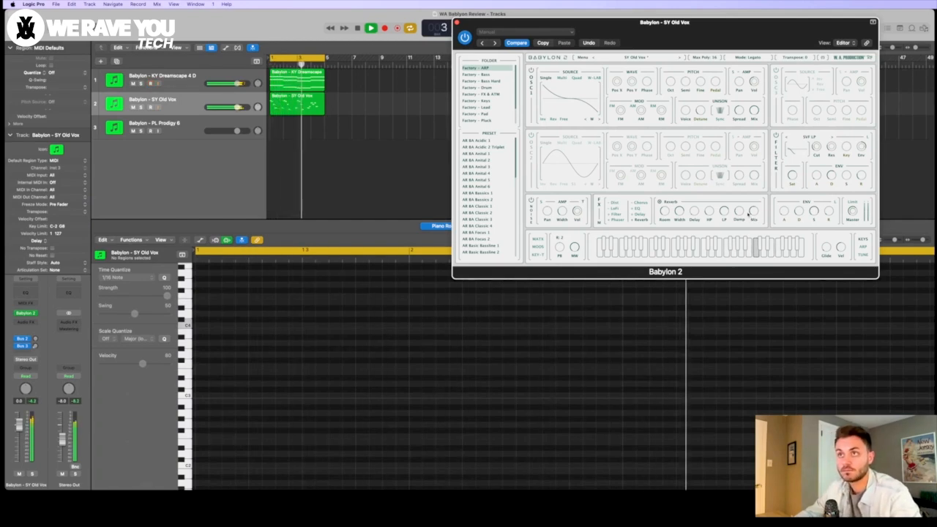
Step: Lower the SY Old Vox track volume to about -5.1 dB during playback, and stop the loop
{"action": "left_click_drag", "start_coordinate": [238, 108], "coordinate": [233, 107]}
{"action": "double_click", "coordinate": [114, 80]}
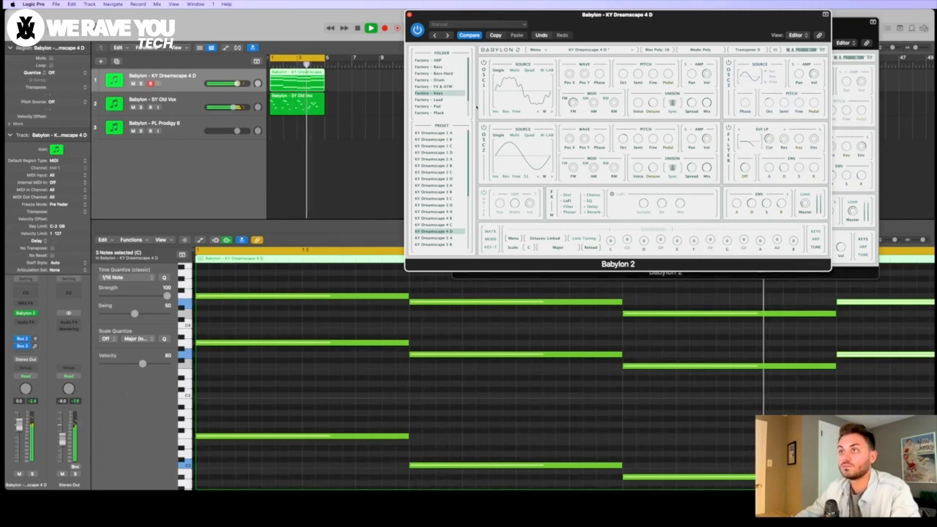
{"action": "left_click", "coordinate": [231, 107]}
{"action": "left_click_drag", "start_coordinate": [231, 107], "coordinate": [228, 107]}
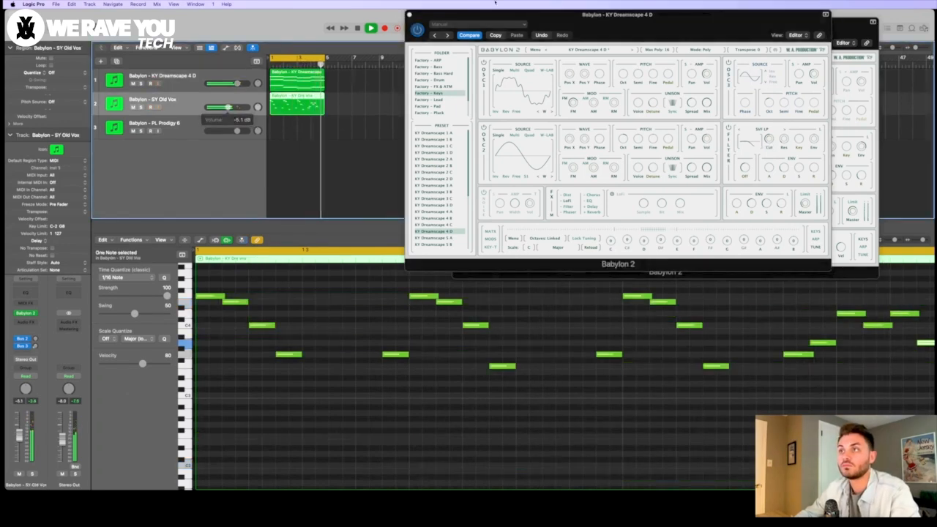
{"action": "key", "text": "space"}
{"action": "left_click", "coordinate": [409, 15]}
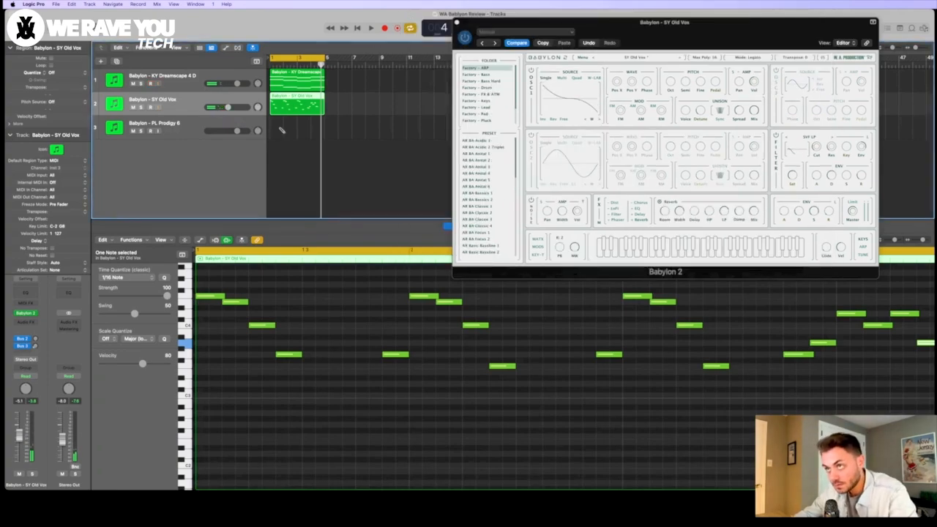
Step: Create a MIDI region on the PL Prodigy 6 track with three short evenly spaced notes on one pitch, and repeat them
{"action": "left_click", "coordinate": [279, 129]}
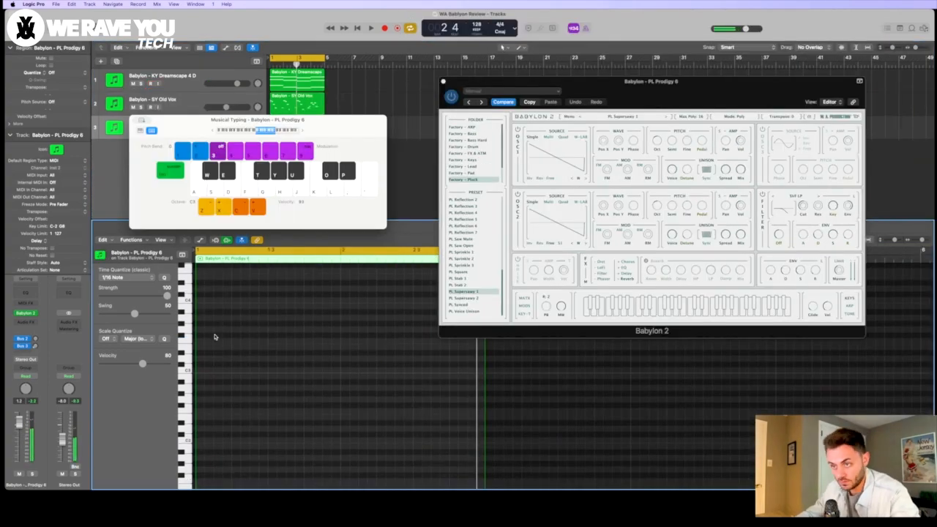
{"action": "left_click", "coordinate": [205, 341]}
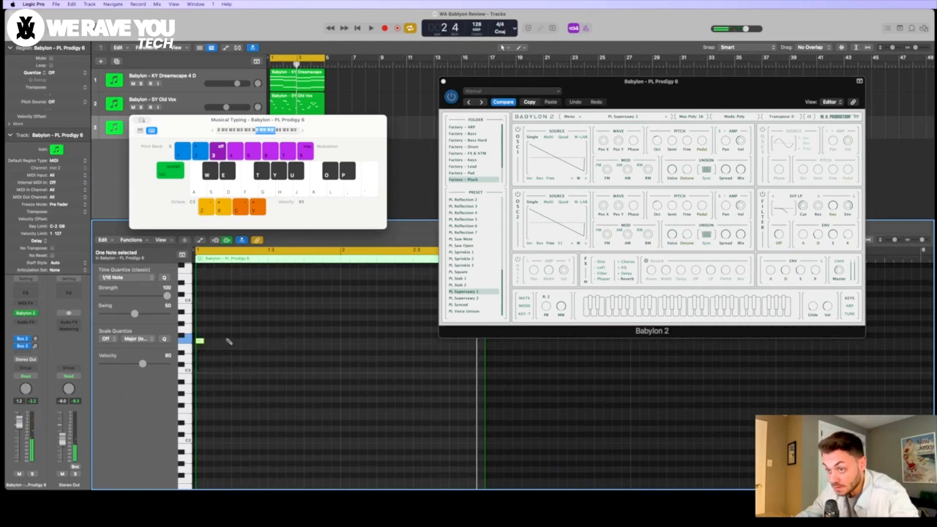
{"action": "left_click_drag", "start_coordinate": [284, 360], "coordinate": [192, 322]}
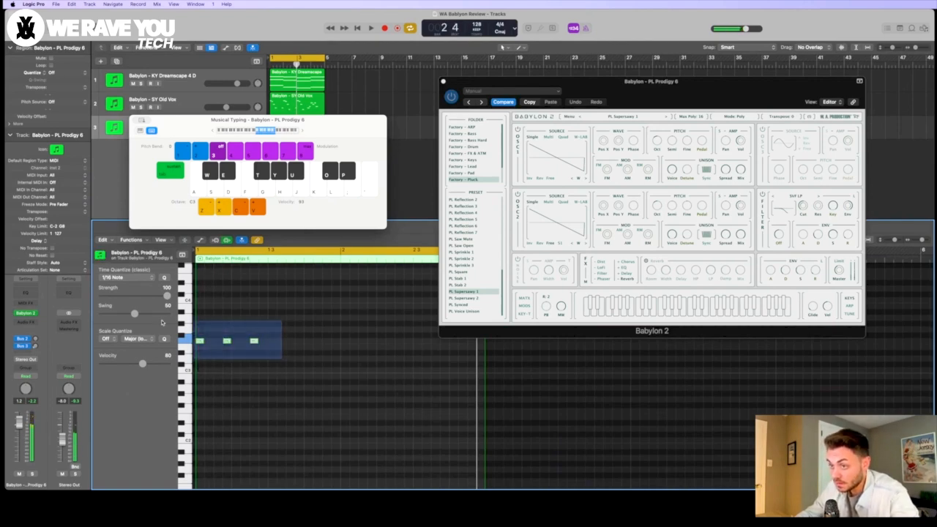
{"action": "key", "text": "super+r"}
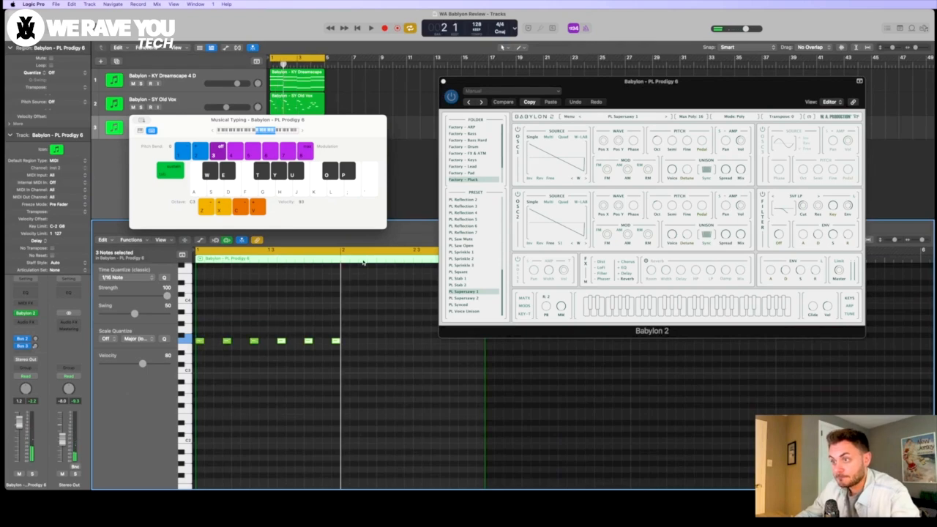
{"action": "key", "text": "super+r"}
Step: Complete the two-bar PL Prodigy 6 pattern with a higher final note, play it, and loop the region to bar 5
{"action": "scroll", "coordinate": [467, 354], "scroll_direction": "right", "scroll_amount": 3}
{"action": "left_click", "coordinate": [408, 339], "text": "super"}
{"action": "scroll", "coordinate": [408, 339], "scroll_direction": "right", "scroll_amount": 2}
{"action": "left_click", "coordinate": [408, 339], "text": "super"}
{"action": "key", "text": "space"}
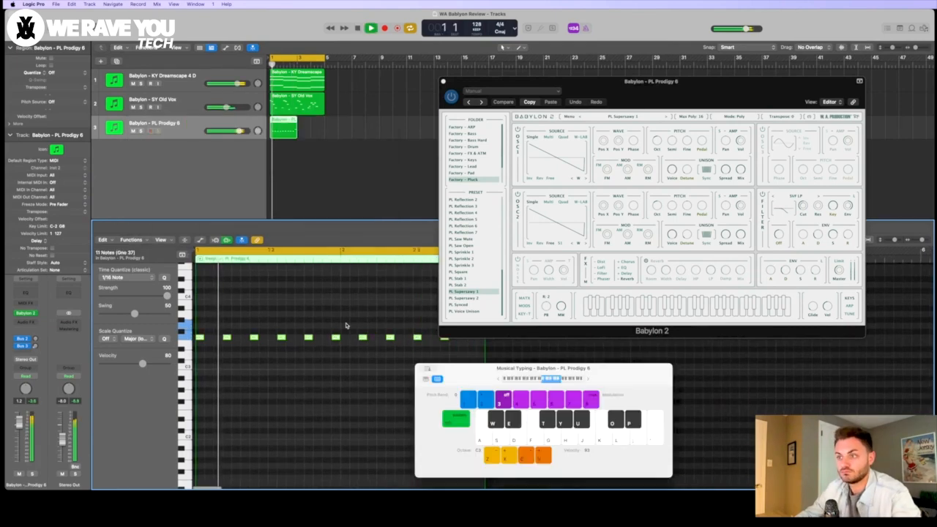
{"action": "left_click", "coordinate": [384, 312]}
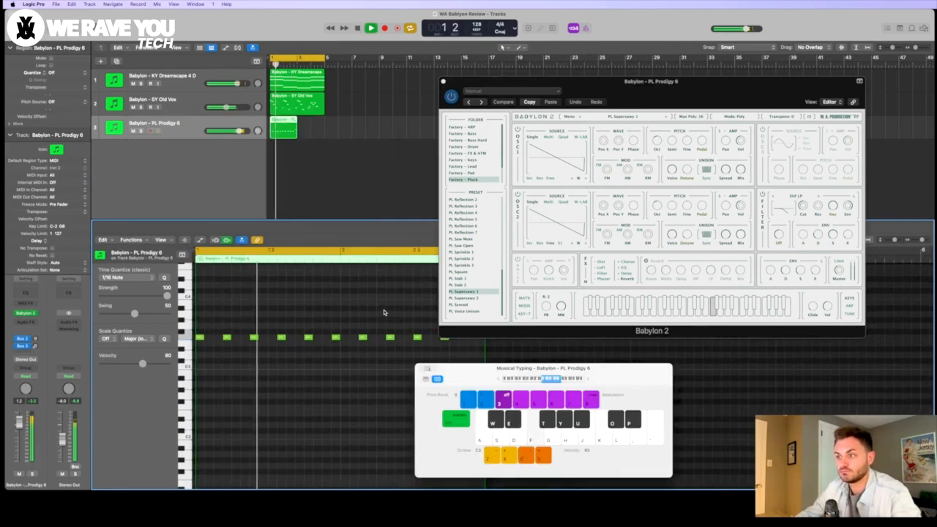
{"action": "key", "text": "super+Left"}
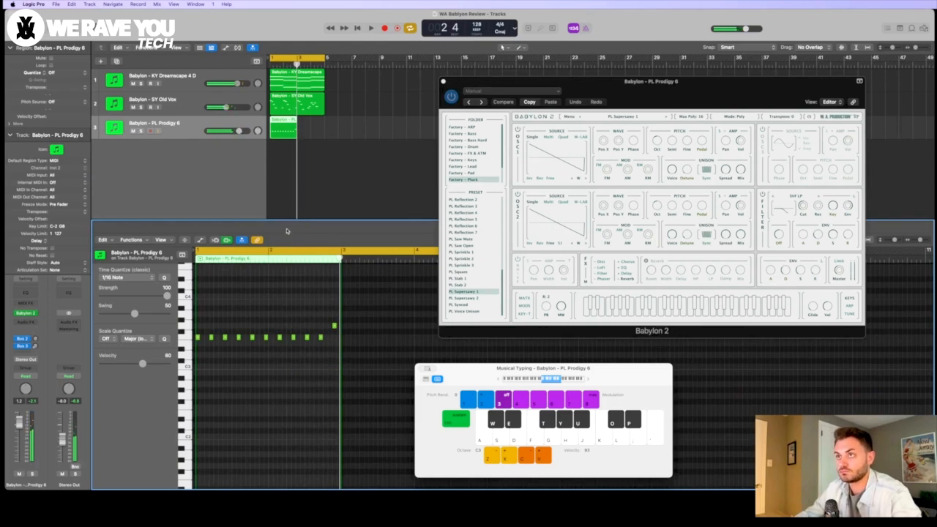
{"action": "left_click_drag", "start_coordinate": [295, 123], "coordinate": [323, 123]}
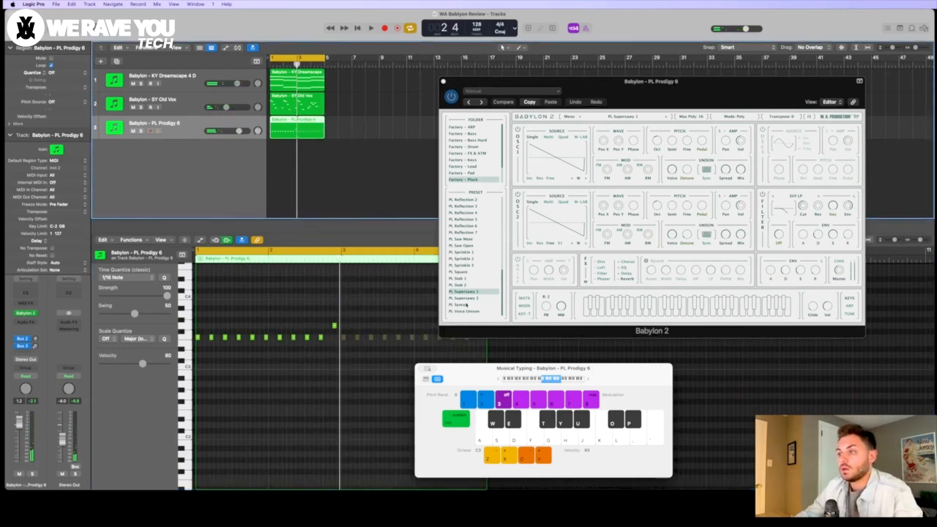
Step: Audition the PL Synced preset on the PL Prodigy 6 track and load PL Reflection 6 during playback
{"action": "left_click", "coordinate": [470, 305]}
{"action": "left_click", "coordinate": [470, 304]}
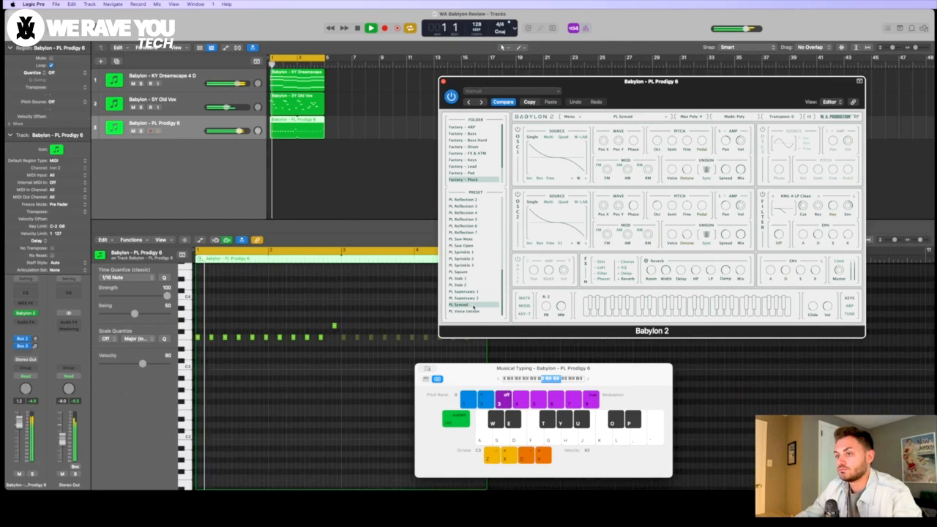
{"action": "left_click", "coordinate": [480, 229]}
{"action": "scroll", "coordinate": [480, 229], "scroll_direction": "up", "scroll_amount": 3}
{"action": "key", "text": "space"}
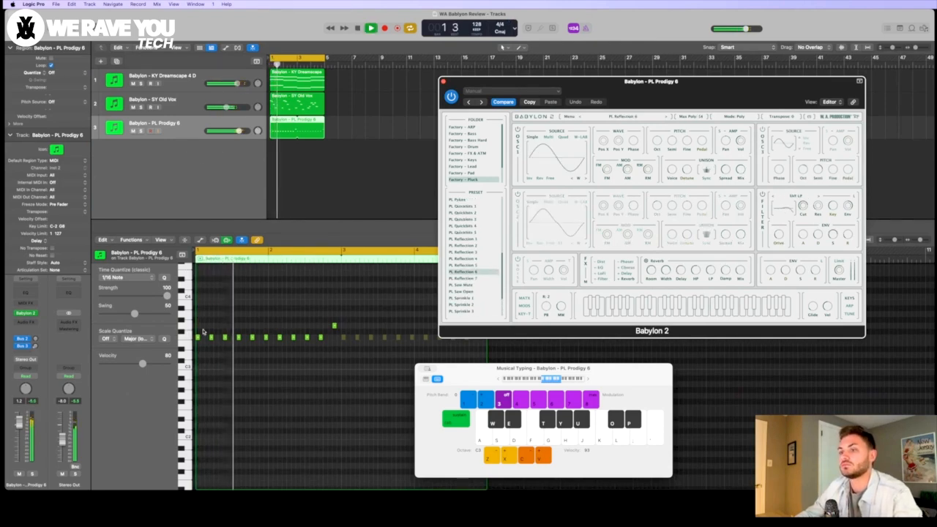
Step: Raise all the notes in the PL Prodigy 6 region by one octave and play the demo
{"action": "left_click", "coordinate": [236, 325]}
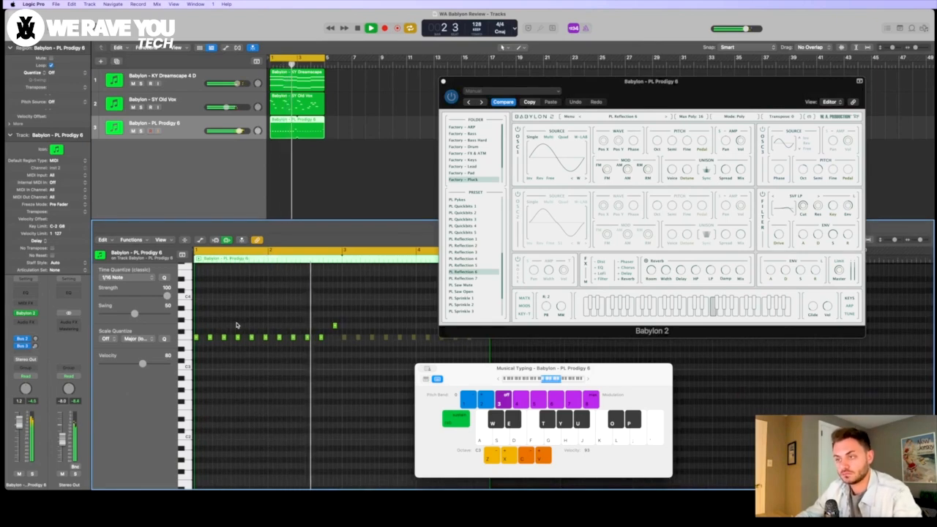
{"action": "key", "text": "space"}
{"action": "left_click", "coordinate": [184, 334]}
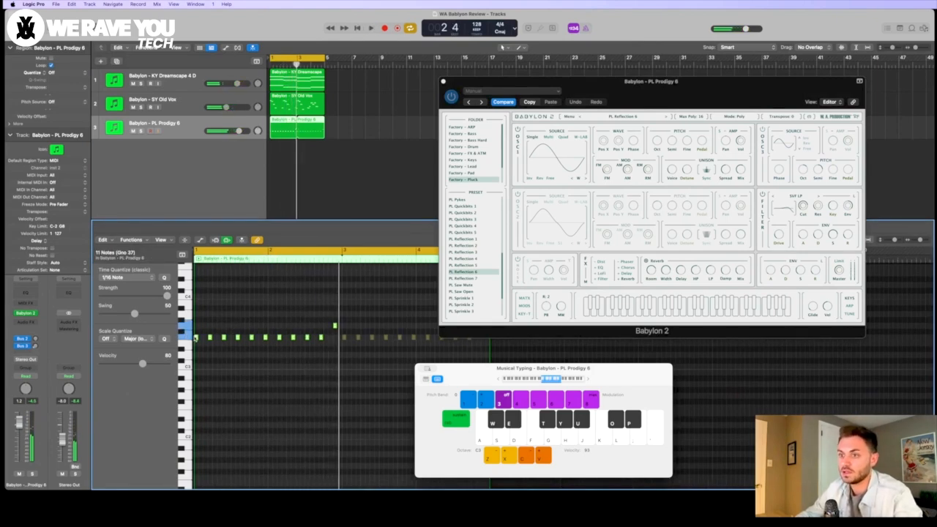
{"action": "left_click_drag", "start_coordinate": [197, 337], "coordinate": [196, 268]}
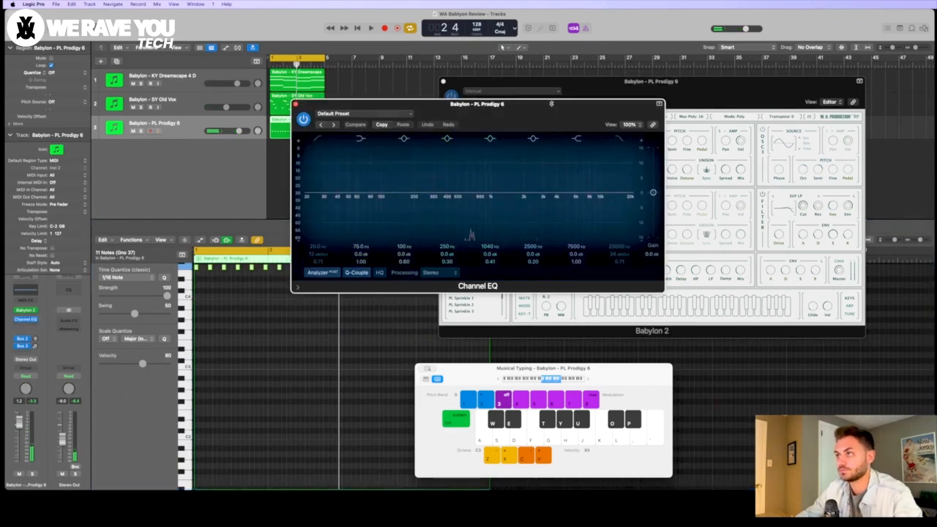
{"action": "key", "text": "space"}
Step: Equalize the PL Prodigy 6 track with a 238 Hz low cut, +1.2 dB at 1030 Hz and -3.5 dB at 2860 Hz
{"action": "left_click", "coordinate": [317, 139]}
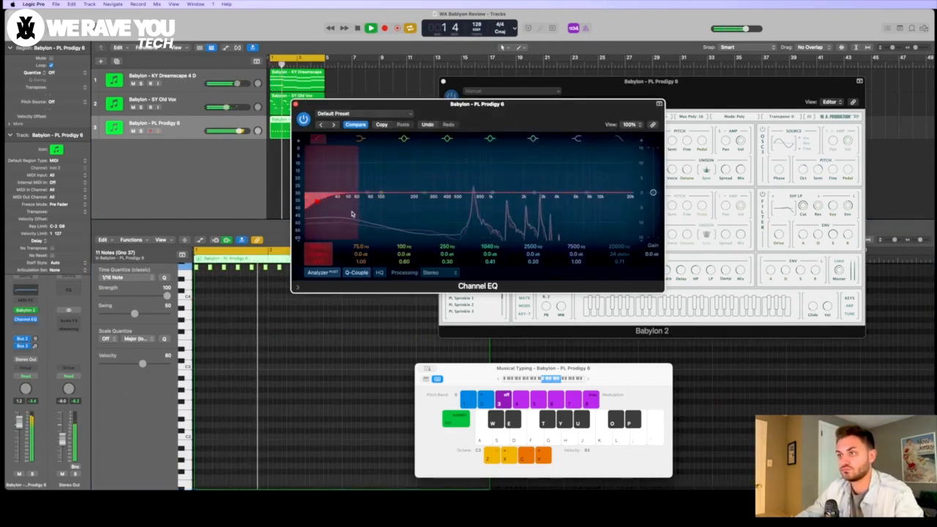
{"action": "left_click_drag", "start_coordinate": [318, 216], "coordinate": [418, 210]}
{"action": "left_click_drag", "start_coordinate": [544, 197], "coordinate": [549, 210]}
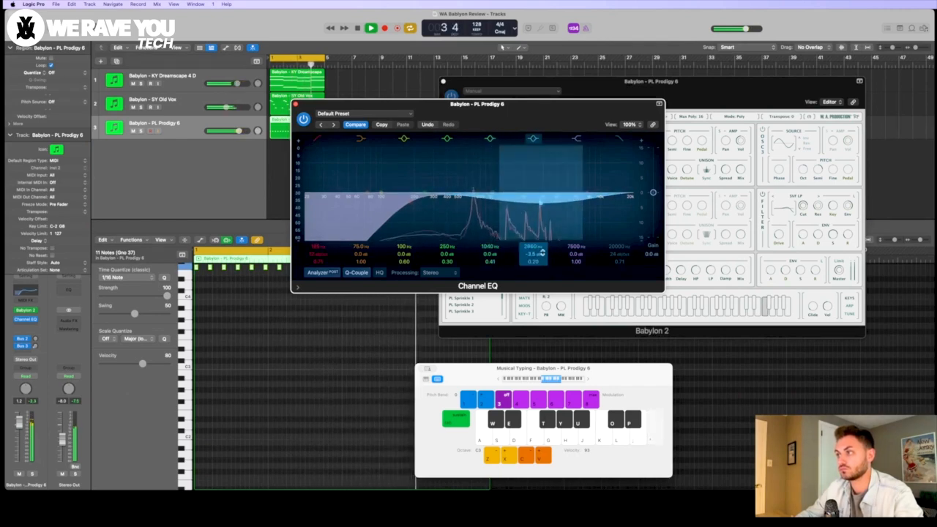
{"action": "left_click_drag", "start_coordinate": [536, 262], "coordinate": [535, 254]}
{"action": "left_click_drag", "start_coordinate": [490, 196], "coordinate": [489, 192]}
{"action": "left_click_drag", "start_coordinate": [406, 211], "coordinate": [422, 210]}
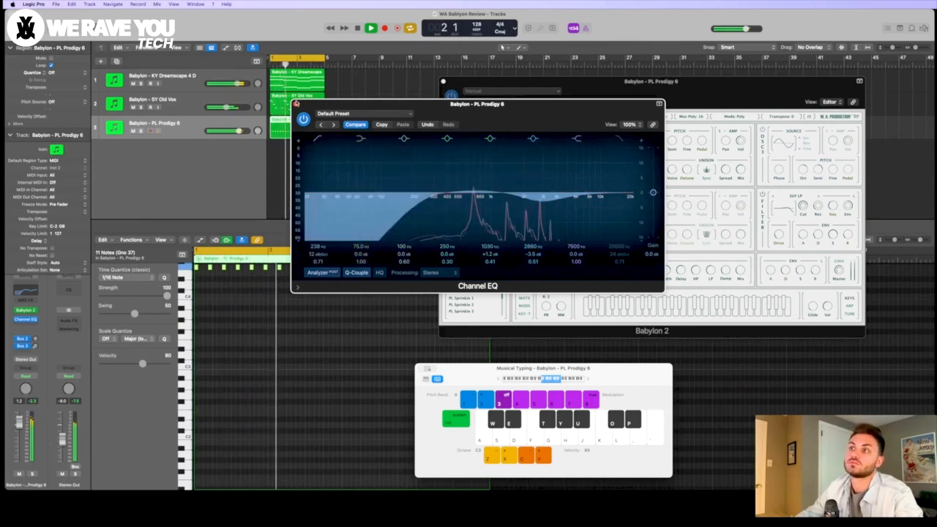
{"action": "left_click", "coordinate": [296, 103]}
Step: Trim the PL Prodigy 6 track volume slightly and add a Channel EQ to the KY Dreamscape 4 D track
{"action": "left_click_drag", "start_coordinate": [238, 131], "coordinate": [237, 131]}
{"action": "left_click", "coordinate": [180, 84]}
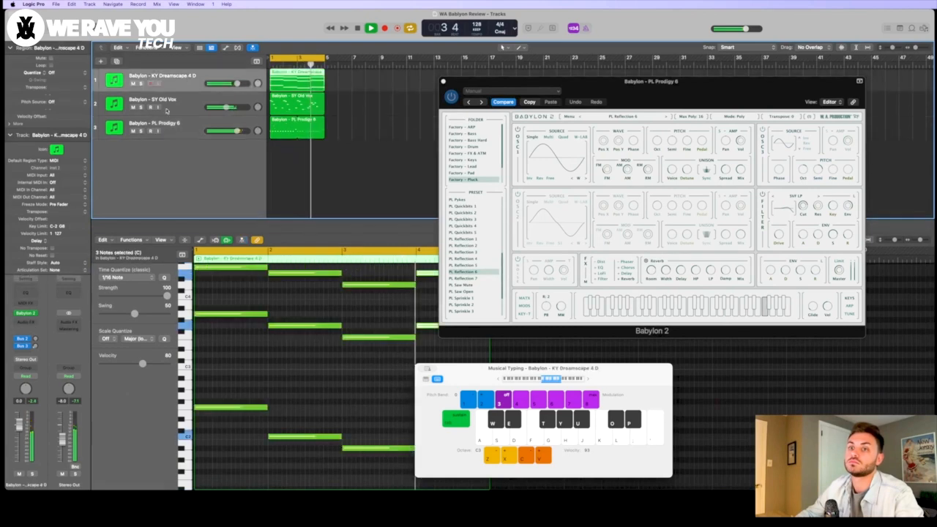
{"action": "left_click", "coordinate": [30, 290]}
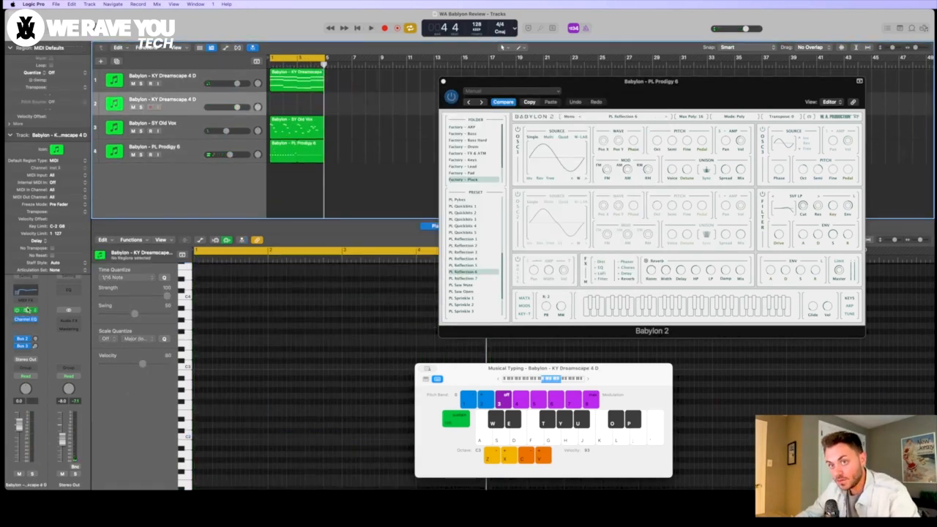
Step: Compare the Broken Sine Sub bass presets on the duplicated KY Dreamscape 4 D track and load BA Broken Sine Sub 1
{"action": "left_click", "coordinate": [25, 313]}
{"action": "left_click", "coordinate": [326, 235]}
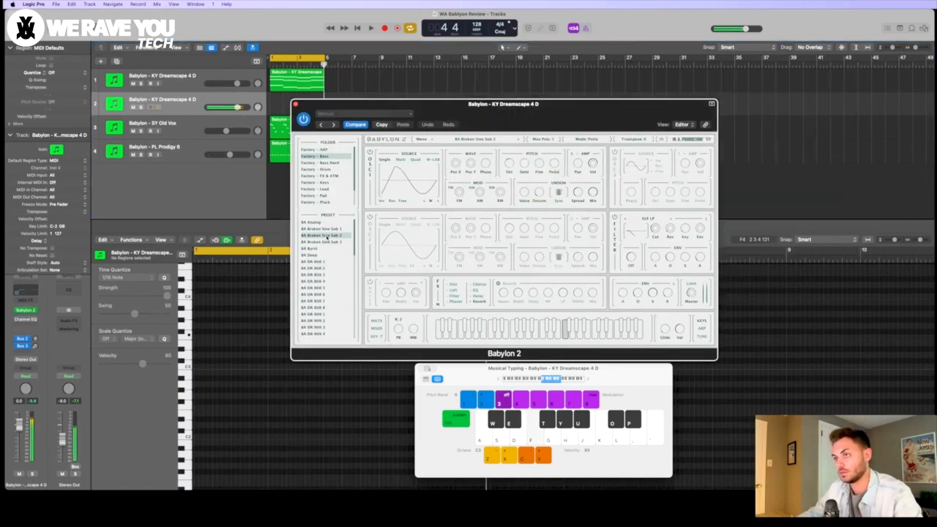
{"action": "key", "text": "z"}
{"action": "key", "text": "z"}
{"action": "left_click", "coordinate": [335, 242]}
{"action": "left_click", "coordinate": [333, 229]}
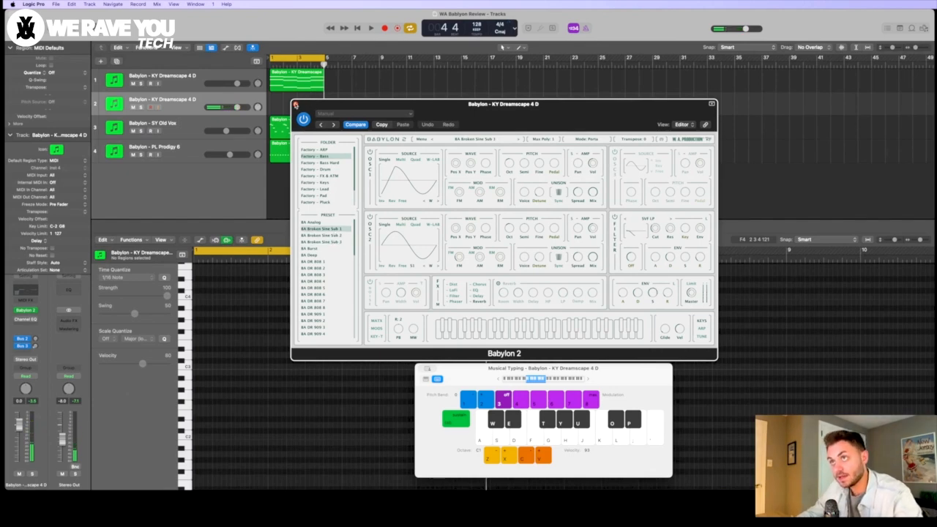
{"action": "left_click", "coordinate": [296, 104]}
Step: Copy the chord region's lowest notes to both Broken Sine Sub 1 tracks and raise the second copy by one octave
{"action": "left_click", "coordinate": [300, 84]}
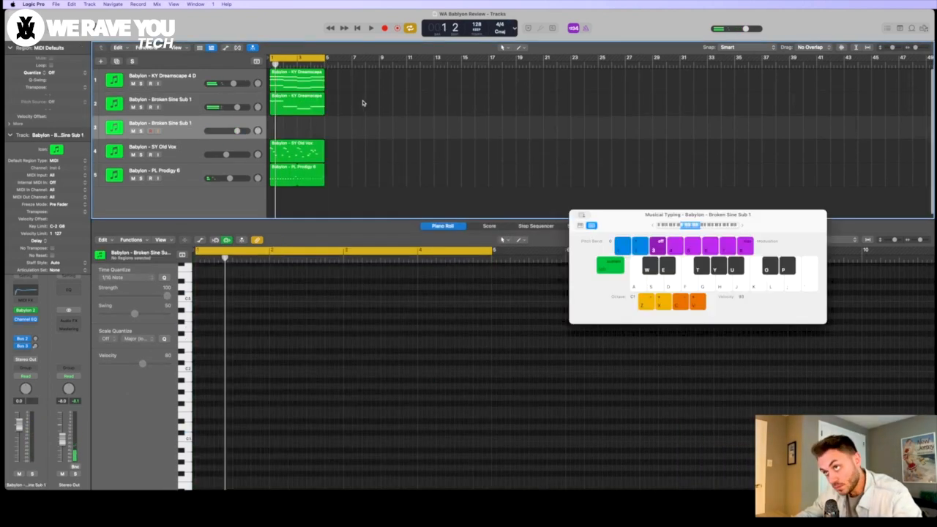
{"action": "left_click", "coordinate": [322, 103]}
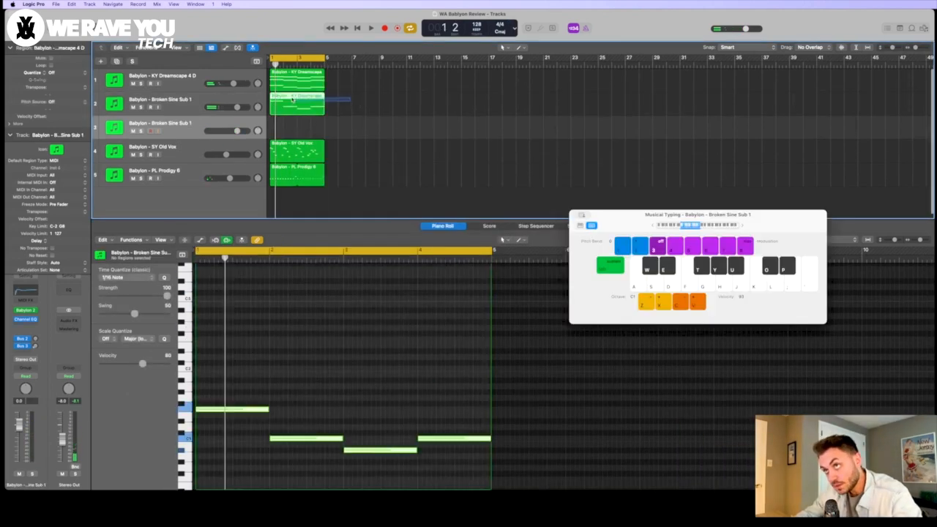
{"action": "key", "text": "super+v"}
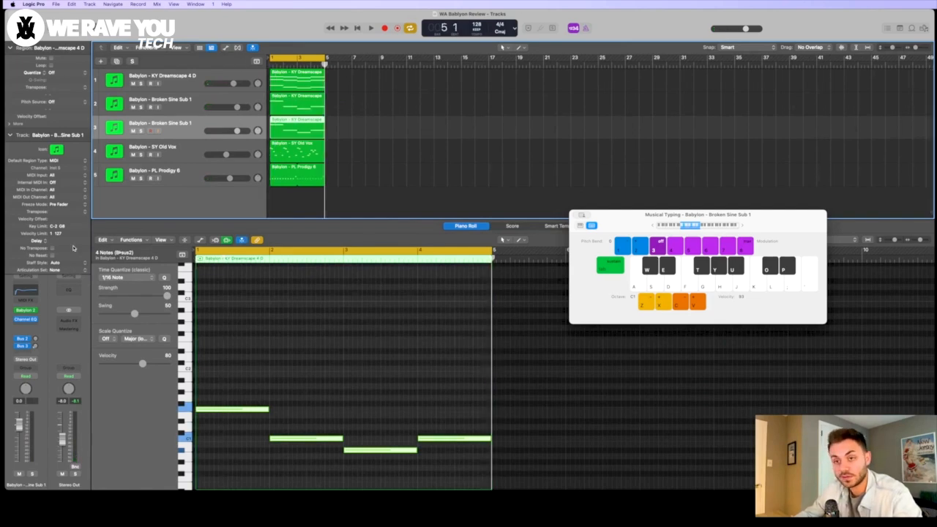
{"action": "left_click_drag", "start_coordinate": [211, 407], "coordinate": [211, 338]}
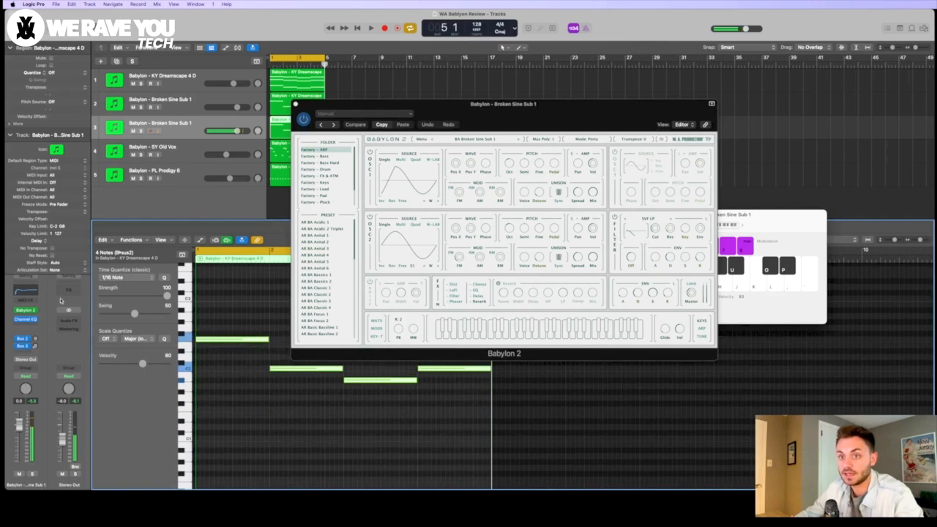
Step: Audition Bass Hard presets on the second Broken Sine Sub 1 track, including BA Crunchy 4, BA Crunchy 9 and BA Heavy 3
{"action": "left_click", "coordinate": [316, 162]}
{"action": "left_click", "coordinate": [322, 254]}
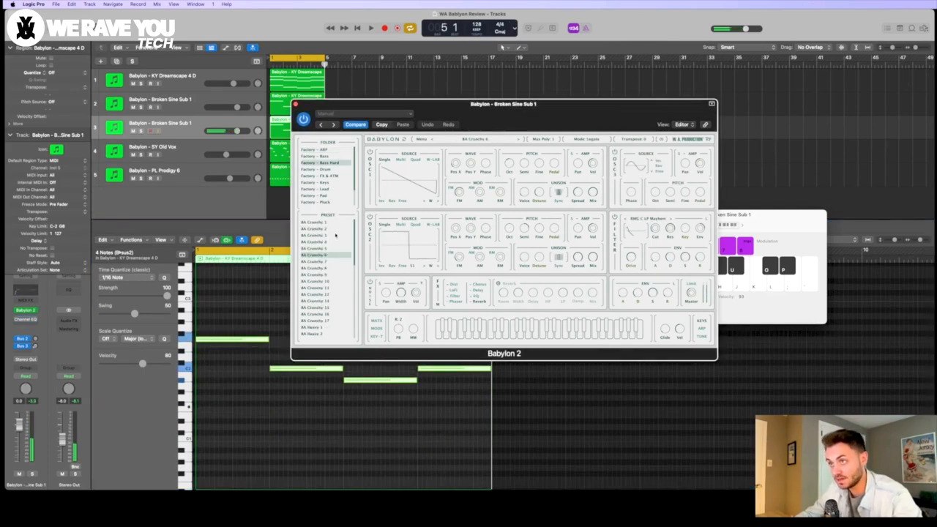
{"action": "left_click", "coordinate": [336, 235]}
{"action": "left_click", "coordinate": [331, 243]}
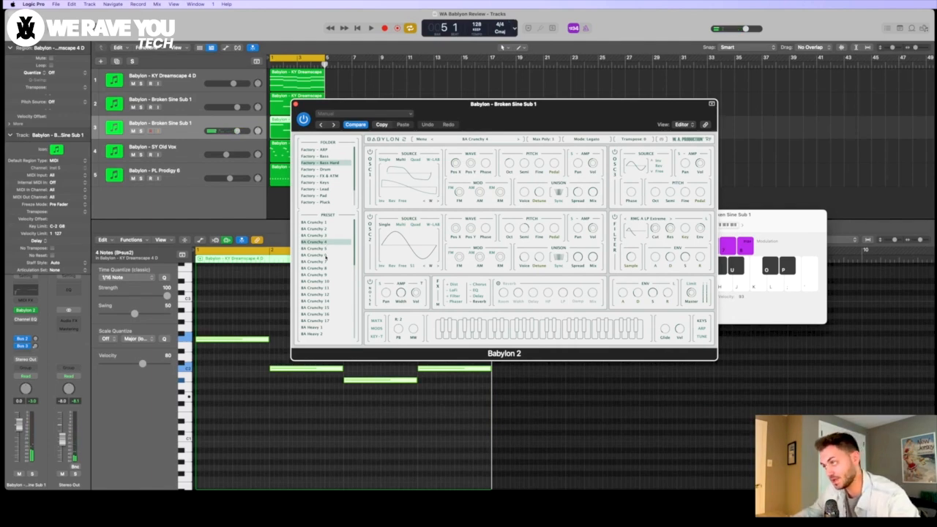
{"action": "left_click", "coordinate": [325, 254]}
{"action": "left_click", "coordinate": [322, 276]}
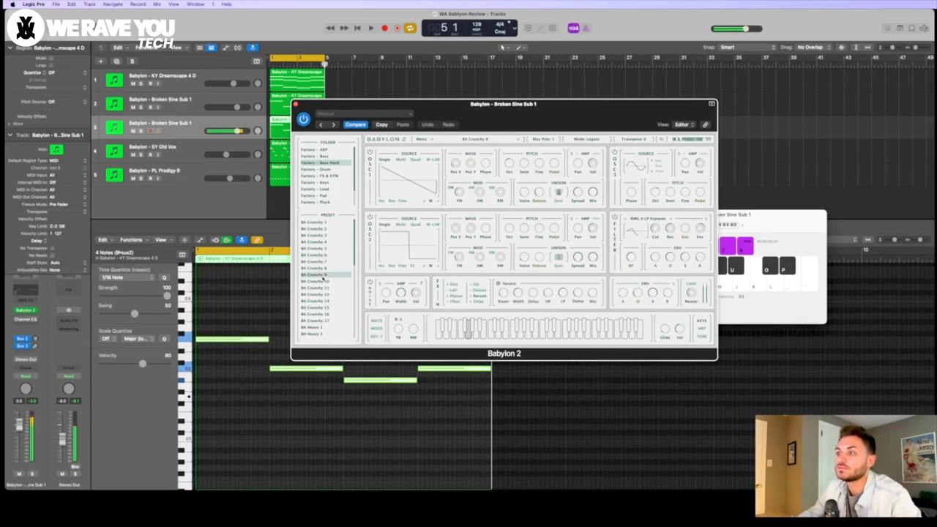
{"action": "scroll", "coordinate": [323, 290], "scroll_direction": "down", "scroll_amount": 3}
{"action": "left_click", "coordinate": [322, 288]}
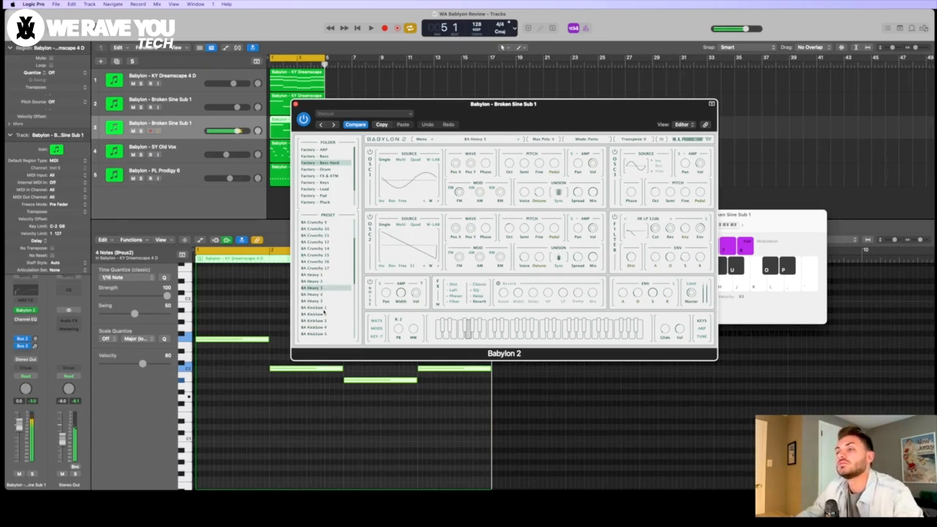
Step: Try further Bass Hard presets, load BA Rage 1, and play it with the demo
{"action": "left_click", "coordinate": [323, 310]}
{"action": "scroll", "coordinate": [323, 311], "scroll_direction": "down", "scroll_amount": 3}
{"action": "left_click", "coordinate": [322, 310]}
{"action": "scroll", "coordinate": [323, 312], "scroll_direction": "down", "scroll_amount": 4}
{"action": "left_click", "coordinate": [323, 308]}
{"action": "key", "text": "space"}
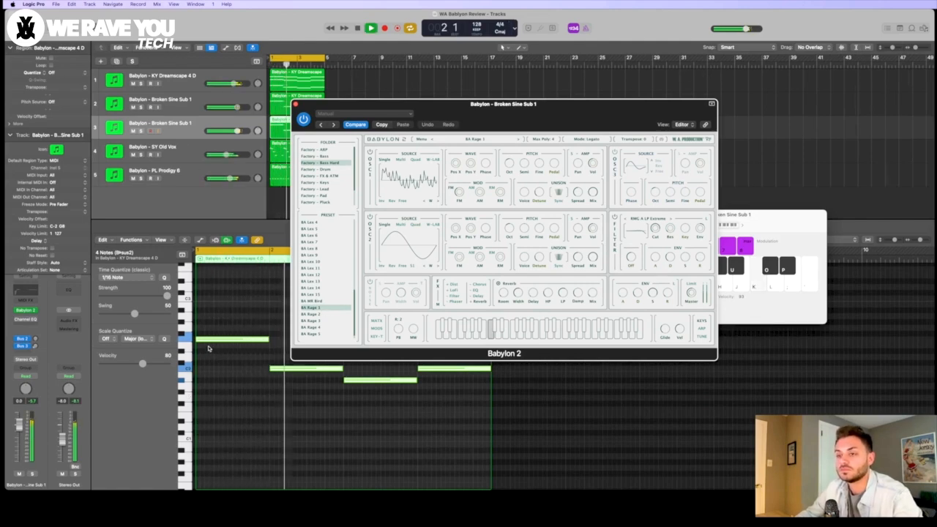
Step: Lower the BA Rage 1 track's four notes by one octave and reduce its filter cutoff while the loop plays
{"action": "key", "text": "space"}
{"action": "left_click_drag", "start_coordinate": [205, 340], "coordinate": [203, 412]}
{"action": "key", "text": "space"}
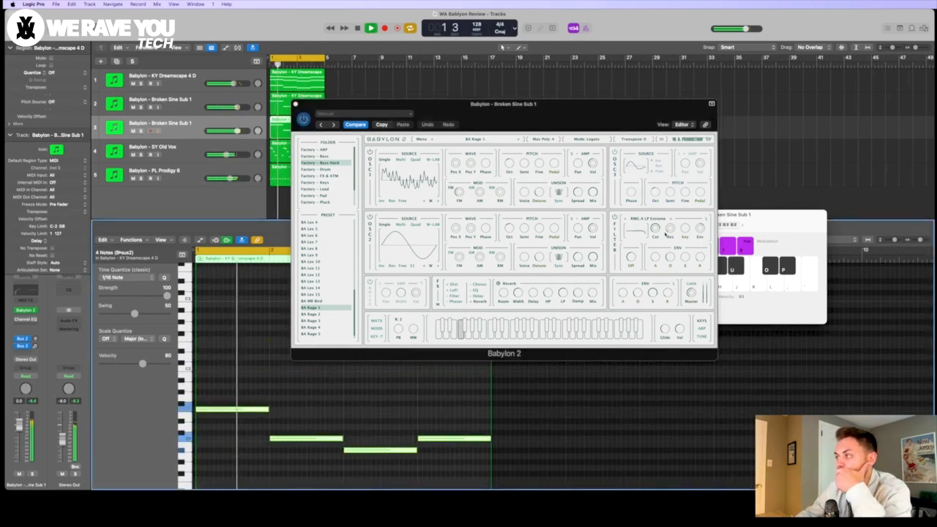
{"action": "left_click_drag", "start_coordinate": [655, 229], "coordinate": [655, 239]}
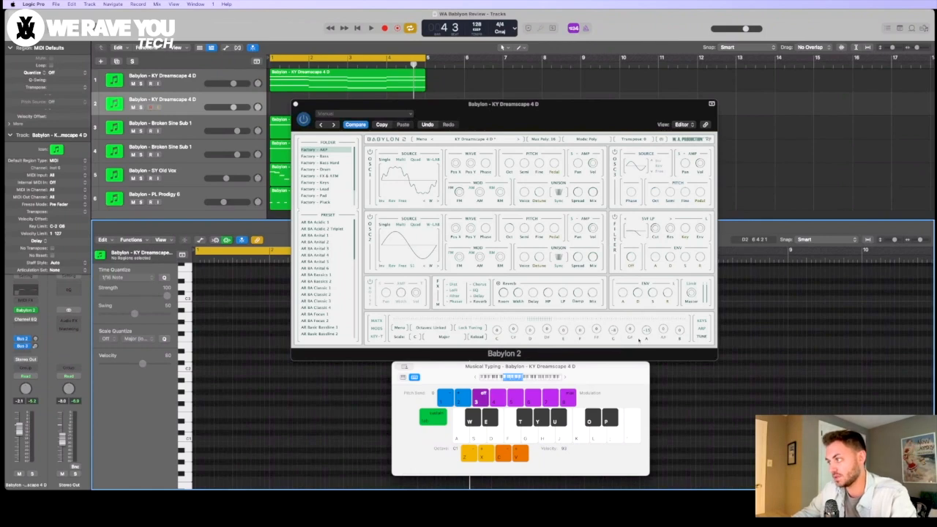
Step: Retune the G note of the KY Dreamscape 4 D synth, test higher octaves, and change the tuning scale to Nava
{"action": "left_click", "coordinate": [618, 332]}
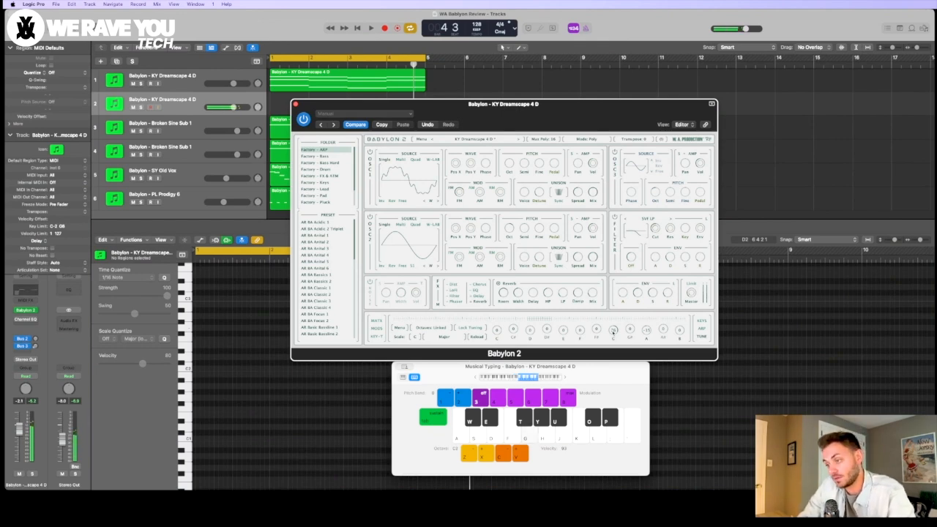
{"action": "key", "text": "x"}
{"action": "key", "text": "x"}
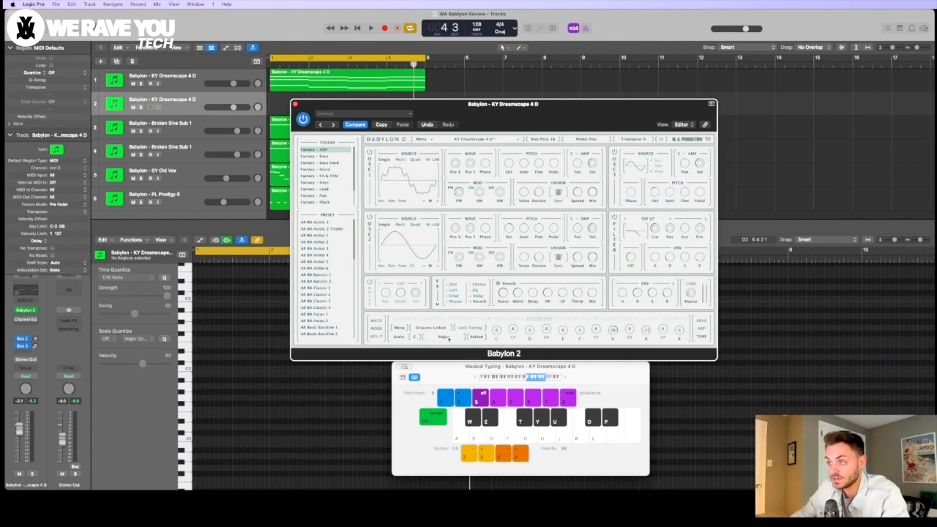
{"action": "left_click", "coordinate": [448, 338]}
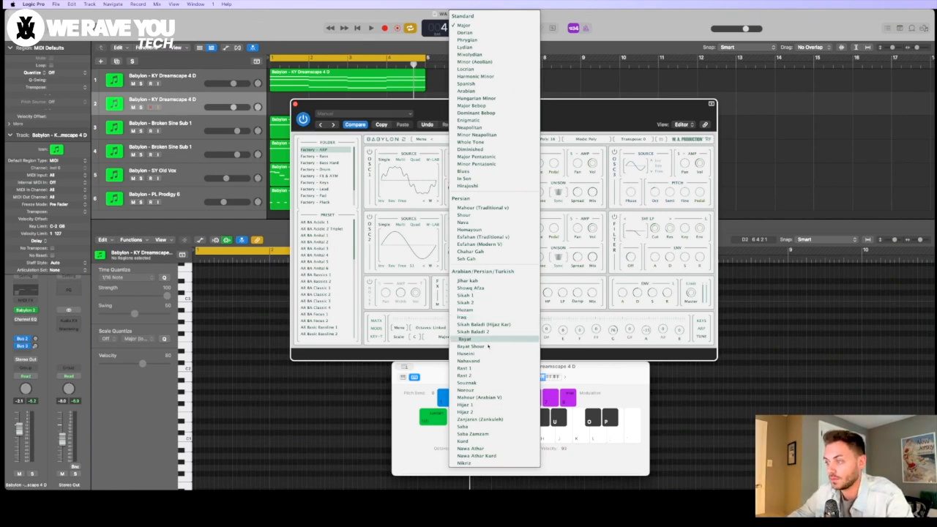
{"action": "left_click", "coordinate": [479, 342]}
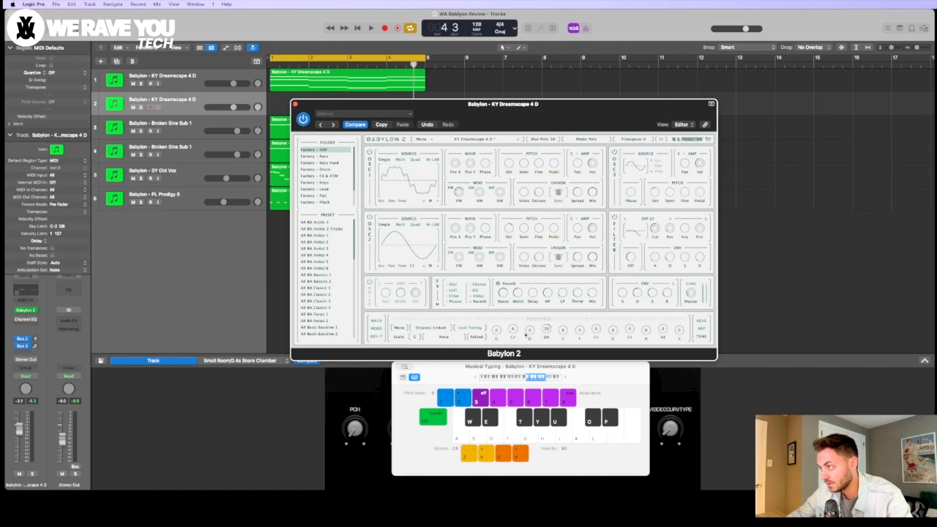
Step: Play the C# and D# notes in the current tuning, and change the KY Dreamscape 4 D synth's tuning scale to Iraq
{"action": "key", "text": "w"}
{"action": "key", "text": "e"}
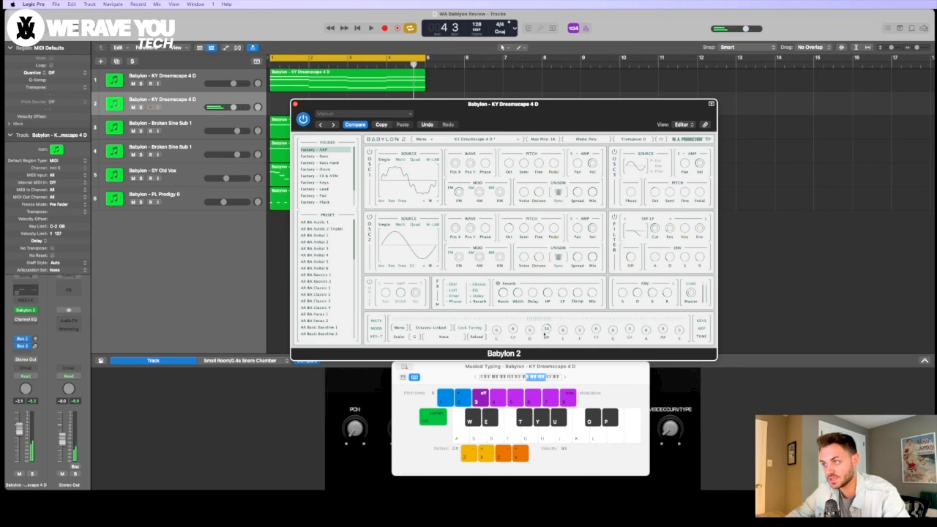
{"action": "left_click", "coordinate": [445, 339]}
{"action": "left_click", "coordinate": [491, 320]}
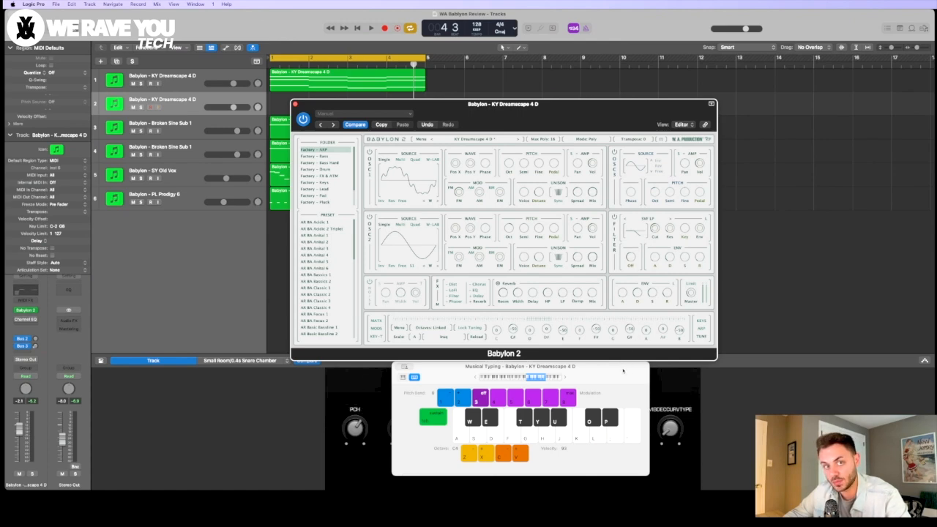
Step: Play a chromatic run of notes from C upward on the musical typing keyboard to audition the Iraq scale
{"action": "key", "text": "a"}
{"action": "key", "text": "w"}
{"action": "key", "text": "s"}
{"action": "key", "text": "e"}
{"action": "key", "text": "d"}
{"action": "key", "text": "f"}
{"action": "key", "text": "t"}
{"action": "key", "text": "y"}
{"action": "key", "text": "u"}
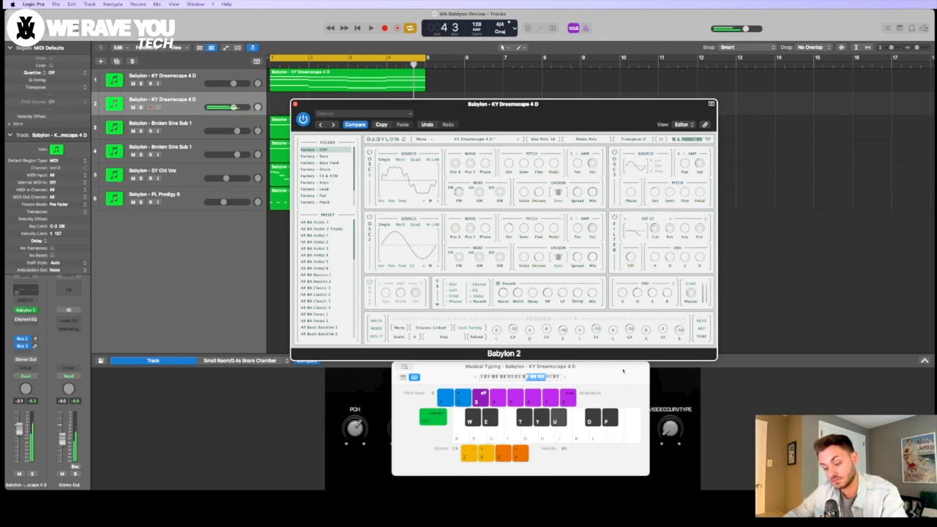
{"action": "key", "text": "o"}
{"action": "key", "text": "p"}
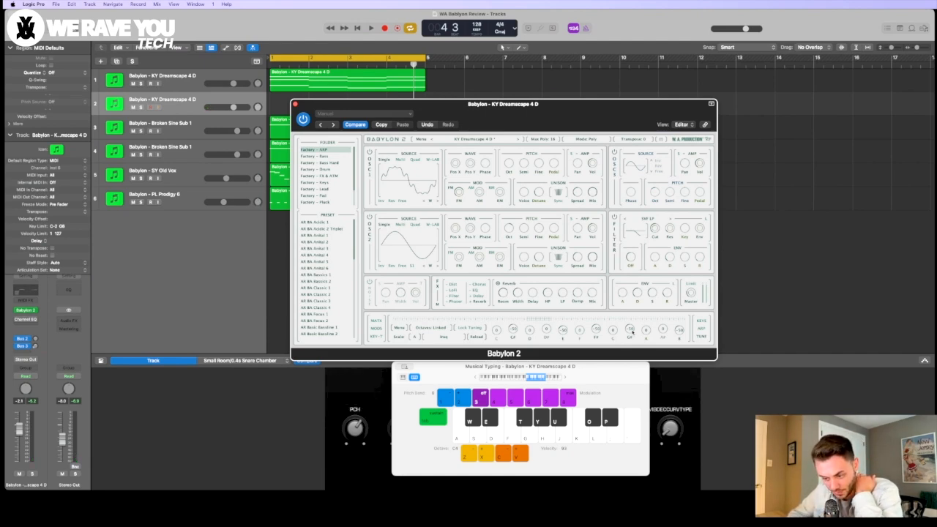
Step: Show Babylon 2's arpeggiator settings and set the arpeggiator mode to Up Down
{"action": "left_click", "coordinate": [444, 337]}
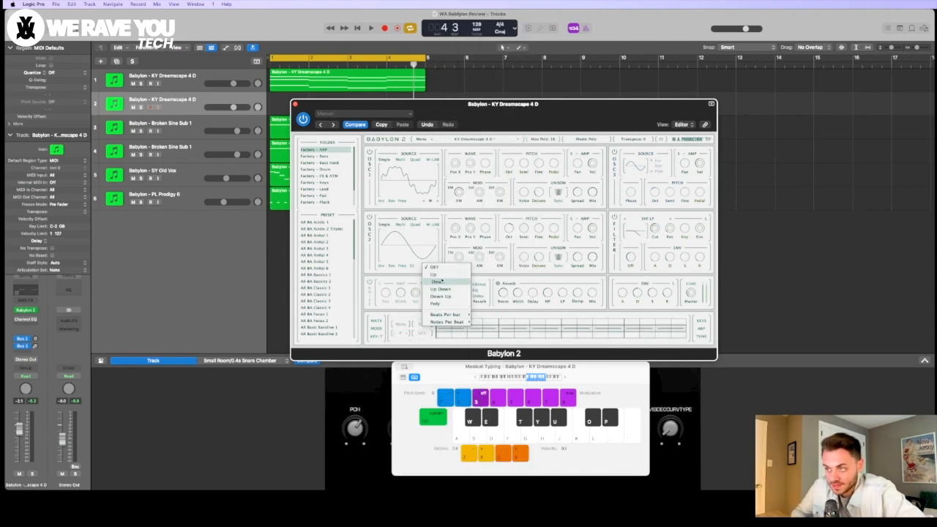
{"action": "left_click", "coordinate": [704, 332]}
{"action": "left_click", "coordinate": [425, 324]}
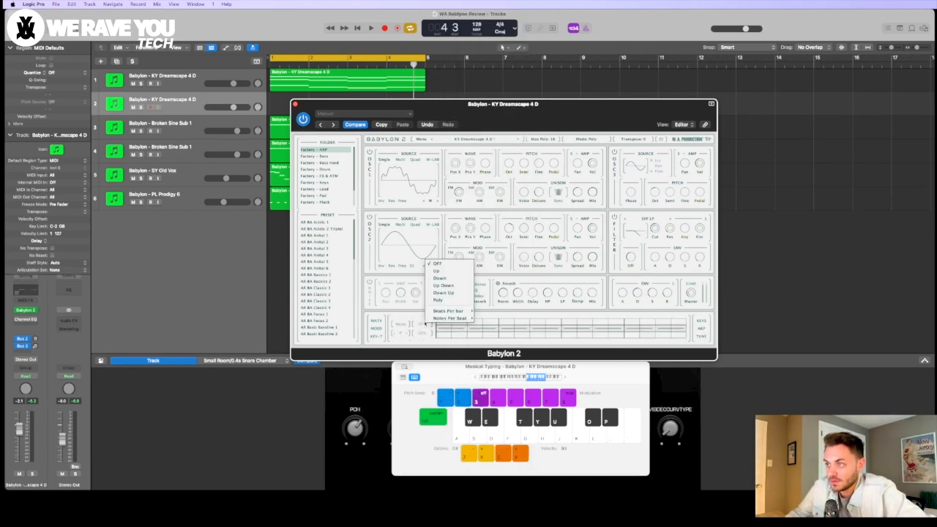
{"action": "left_click", "coordinate": [462, 285]}
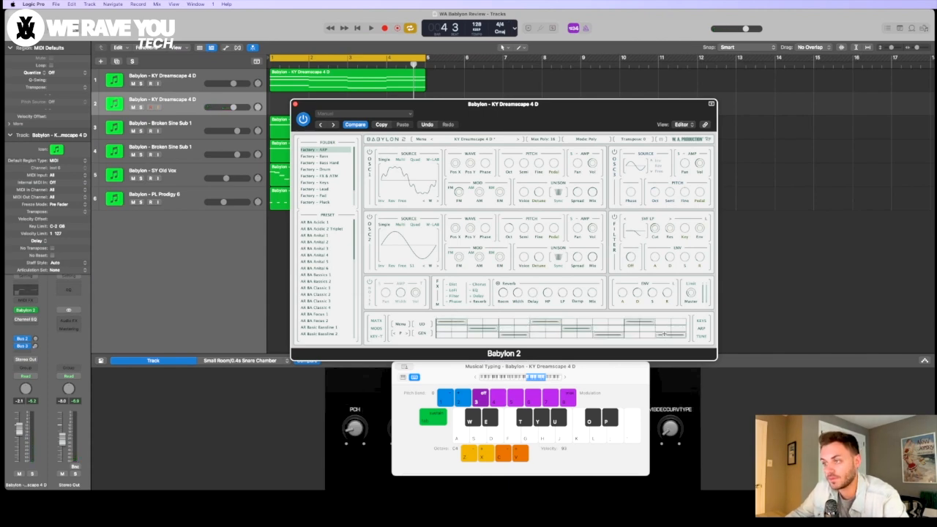
Step: Generate several random arpeggiator patterns in succession while the synth plays
{"action": "left_click", "coordinate": [421, 334]}
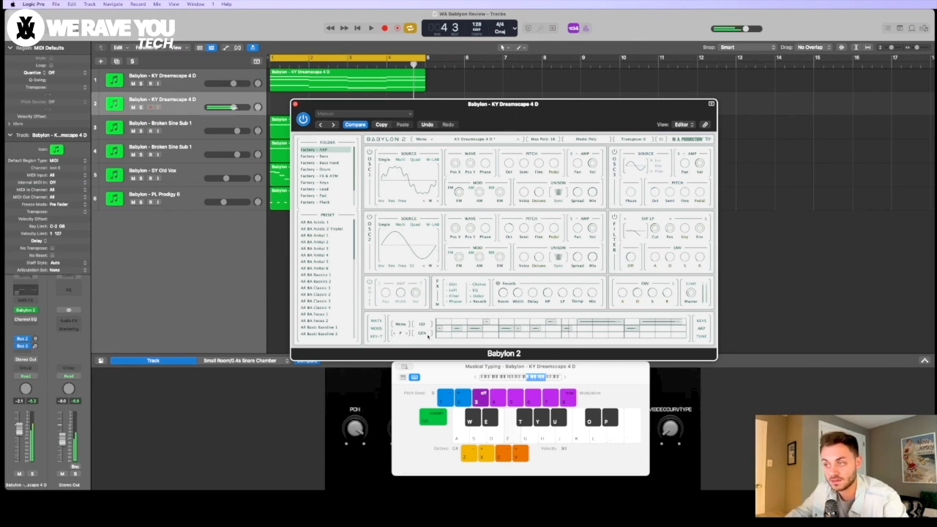
{"action": "left_click", "coordinate": [427, 336]}
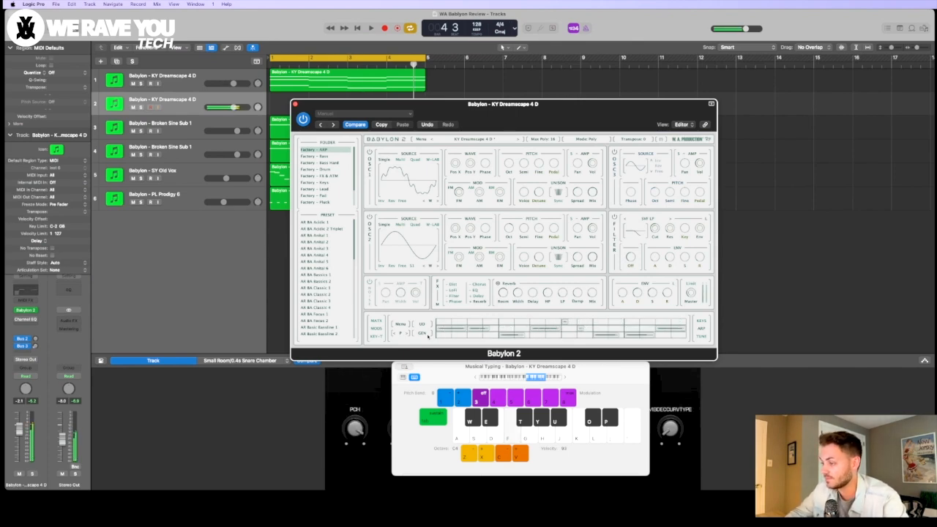
{"action": "left_click", "coordinate": [428, 335]}
{"action": "left_click", "coordinate": [423, 334]}
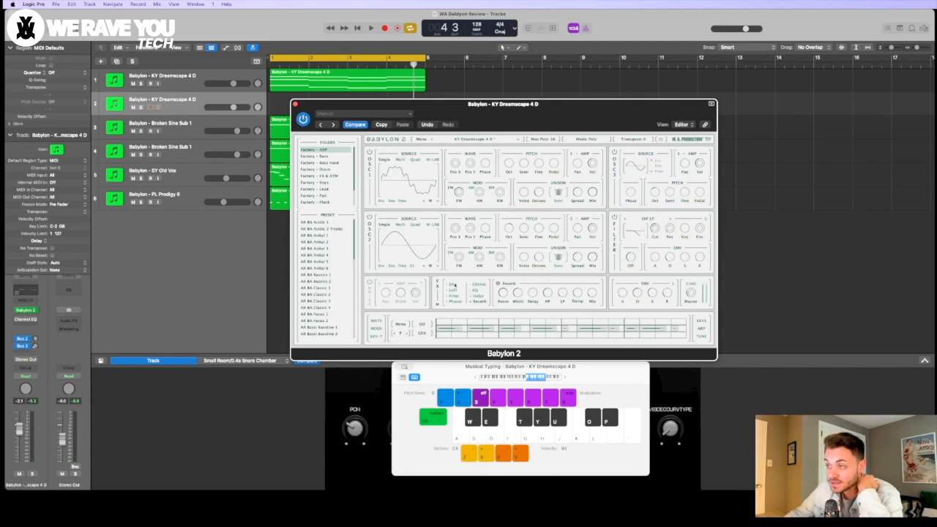
Step: Display the Phaser effect's settings and raise the noise oscillator's volume to about -7.4
{"action": "left_click", "coordinate": [455, 300]}
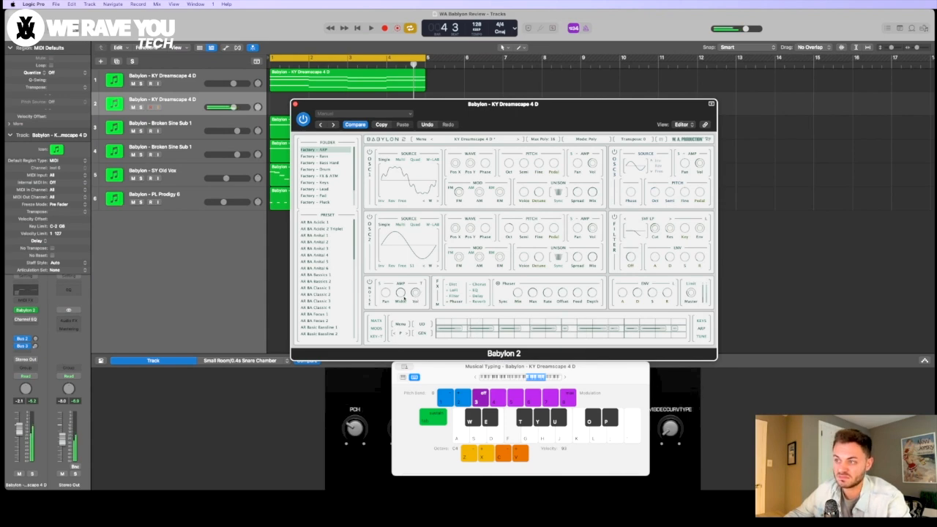
{"action": "left_click_drag", "start_coordinate": [415, 293], "coordinate": [415, 284]}
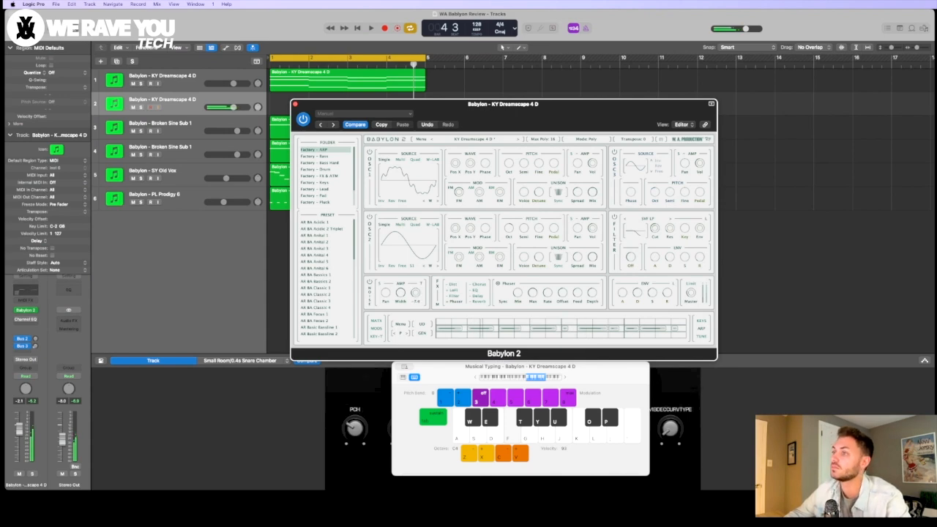
Step: Open the waveform list for oscillator 2's source
{"action": "left_click", "coordinate": [424, 247]}
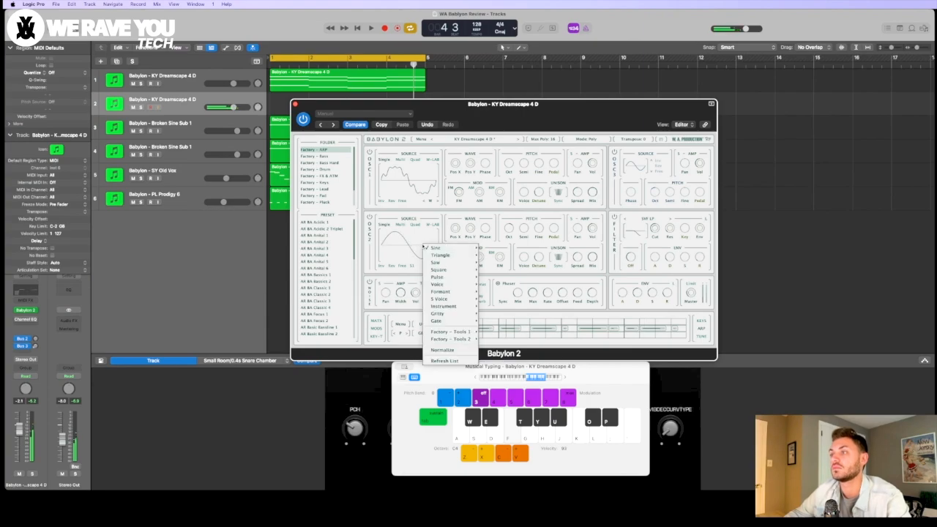